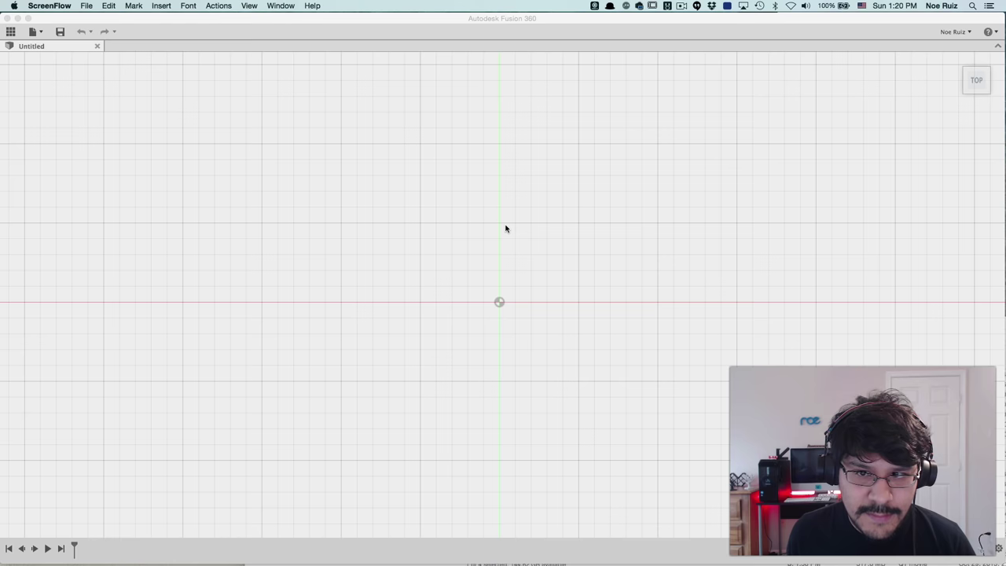
# Sketch a 50 mm diameter circle centred on the origin on the horizontal ground plane.
pyautogui.click(505, 229)
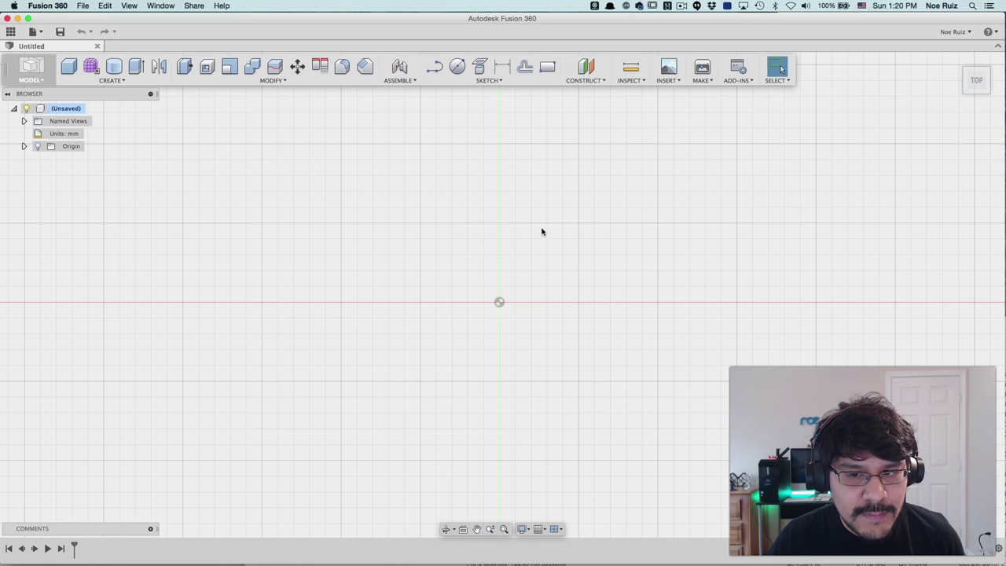
pyautogui.keyDown('shift'); pyautogui.moveTo(512, 315); pyautogui.dragTo(496, 359, button='middle'); pyautogui.keyUp('shift')
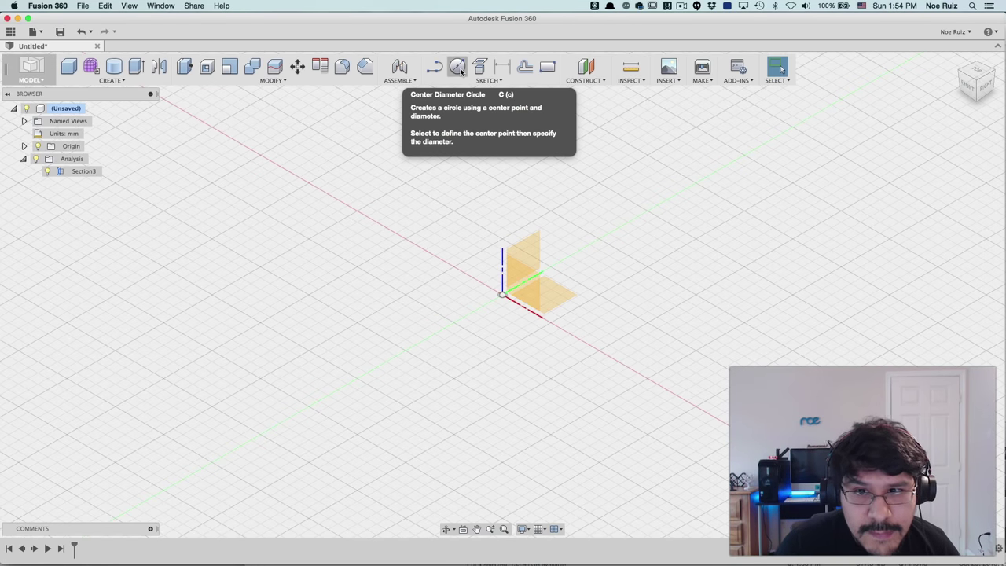
pyautogui.click(461, 69)
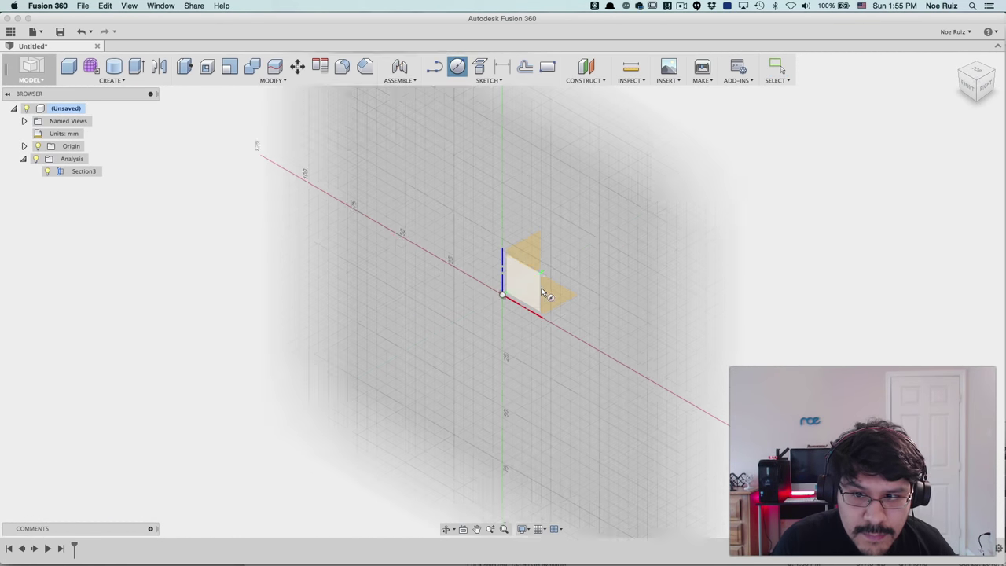
pyautogui.click(559, 298)
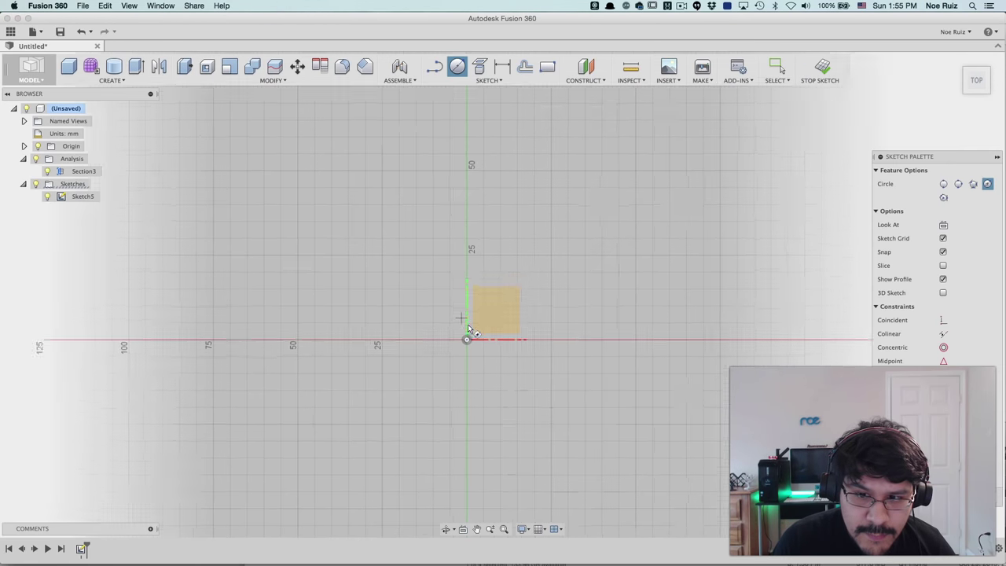
pyautogui.click(464, 345)
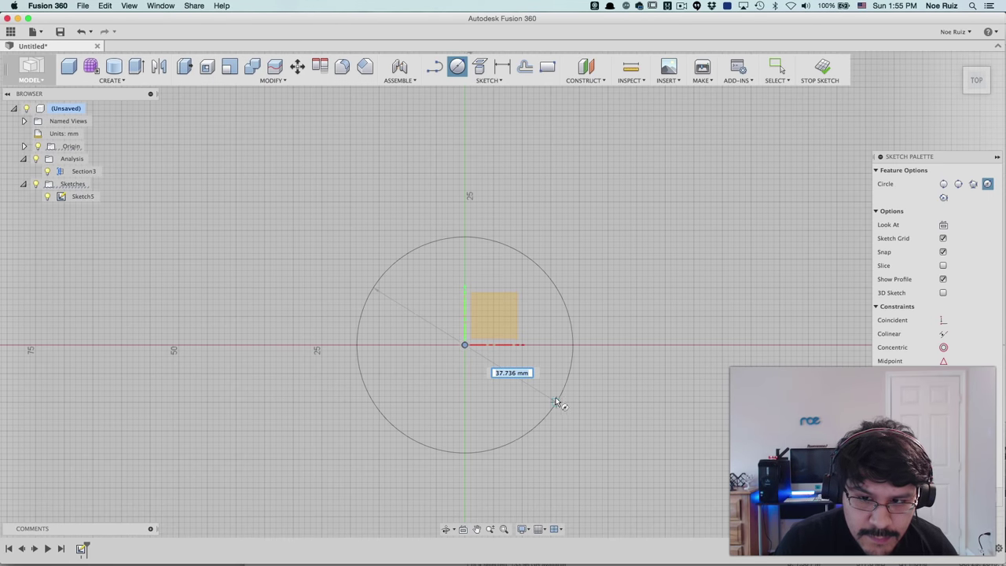
pyautogui.write('50')
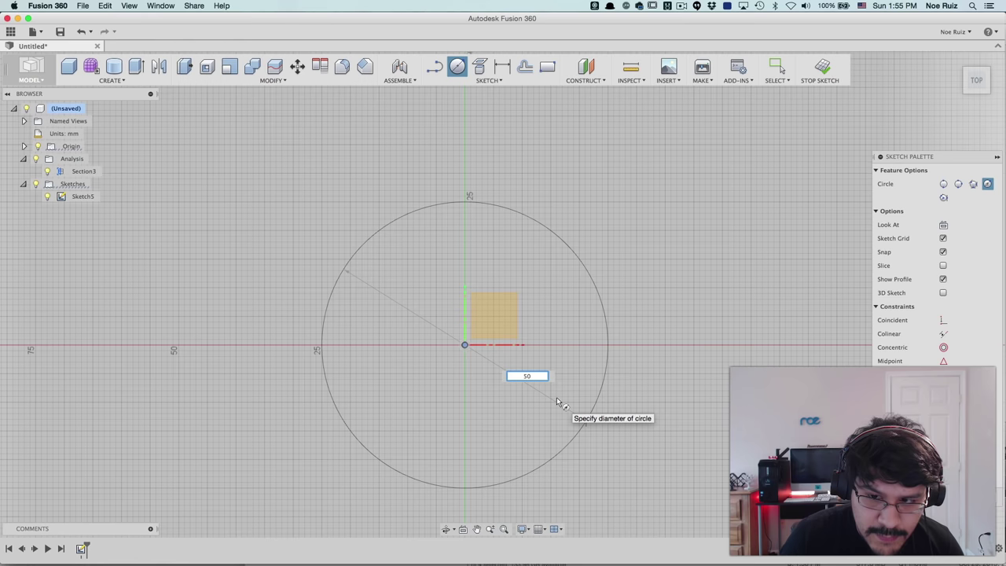
pyautogui.press('Return')
pyautogui.press('Escape')
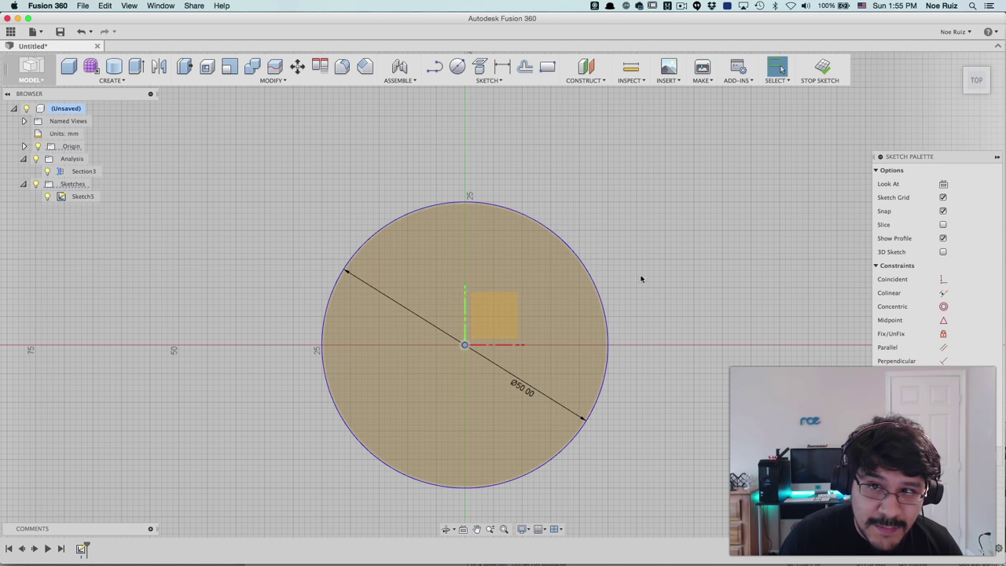
# Add a concentric 54 mm diameter circle at the origin and finish the sketch.
pyautogui.click(457, 66)
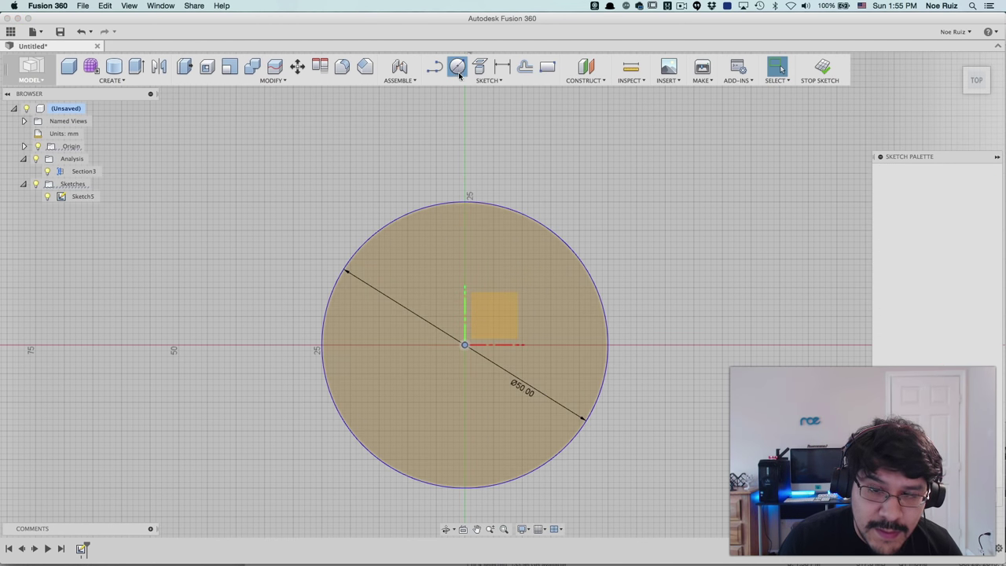
pyautogui.click(465, 346)
pyautogui.write('54')
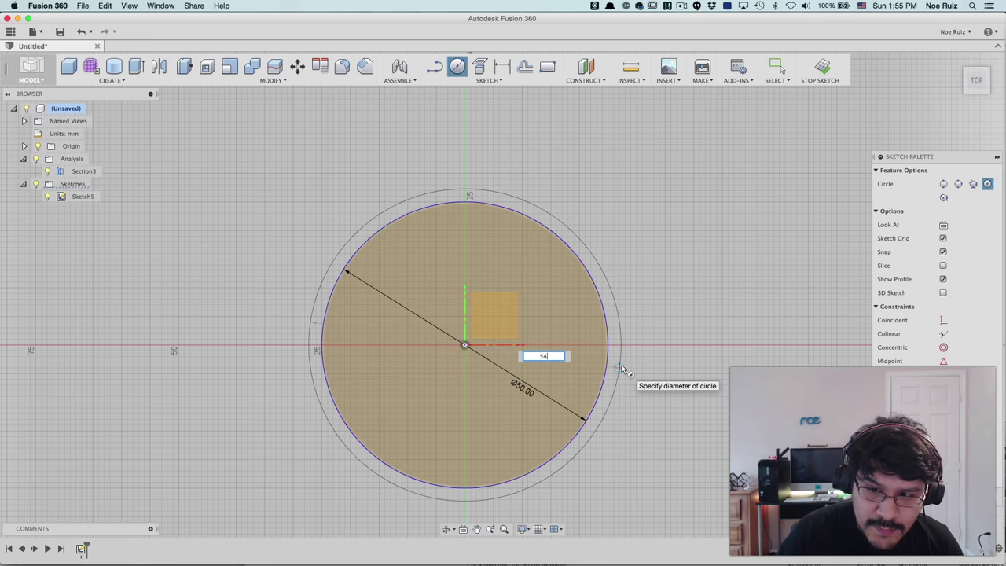
pyautogui.press('Return')
pyautogui.press('Escape')
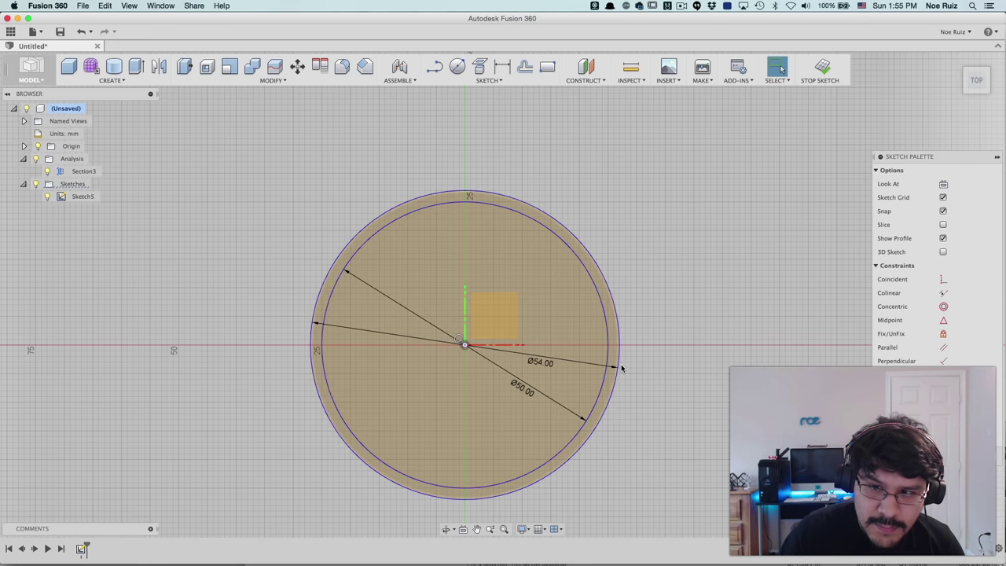
pyautogui.scroll(5, 586, 336)
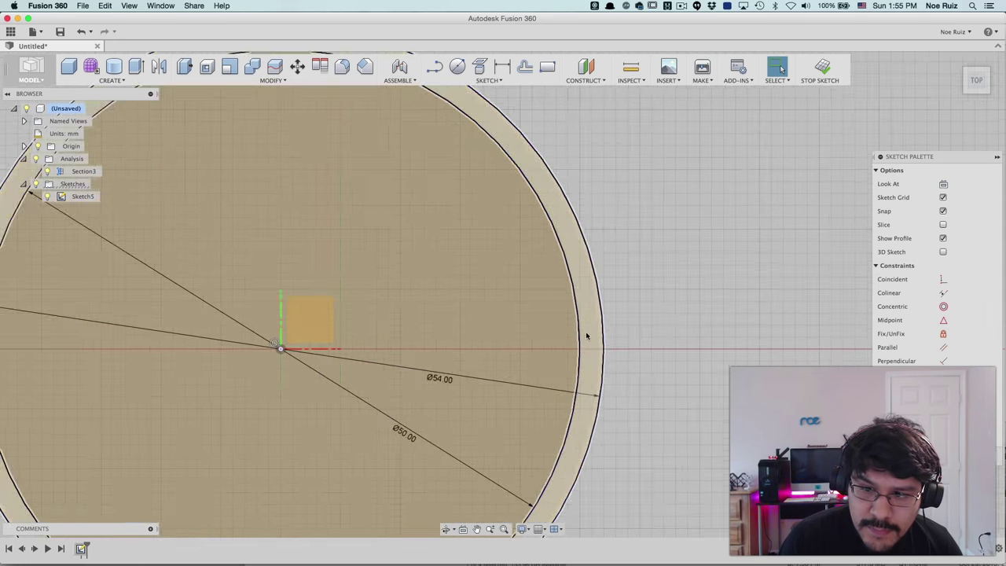
pyautogui.scroll(-2, 587, 336)
pyautogui.click(820, 67)
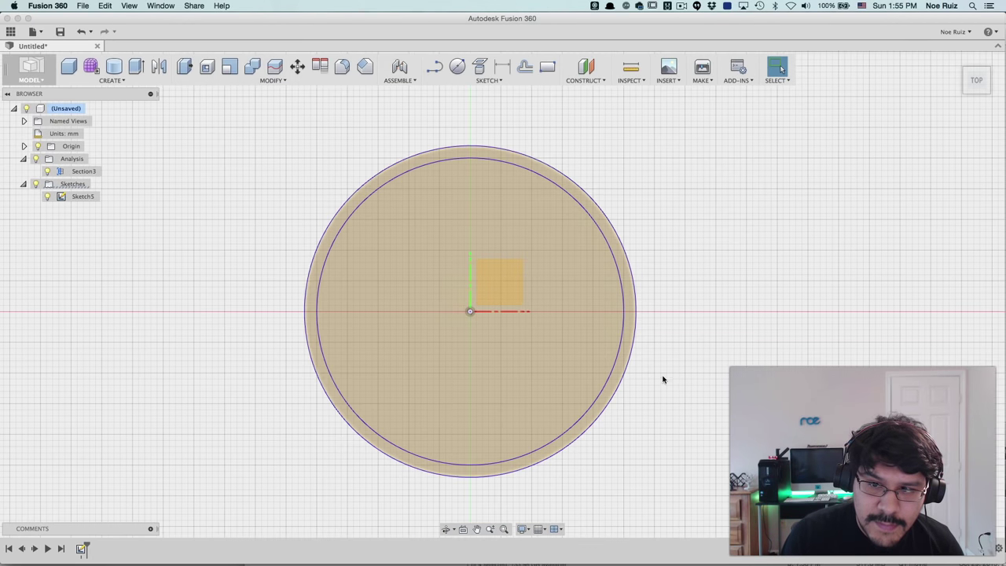
# Extrude both circle profiles 1 mm upward as a new body, with the section analysis hidden.
pyautogui.keyDown('shift'); pyautogui.moveTo(662, 380); pyautogui.dragTo(634, 360, button='middle'); pyautogui.keyUp('shift')
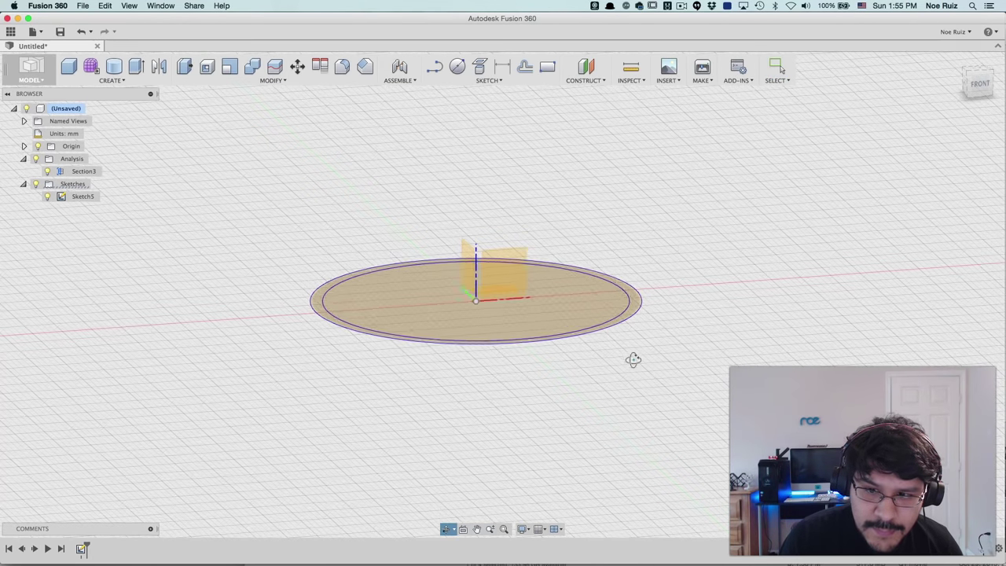
pyautogui.scroll(4, 613, 315)
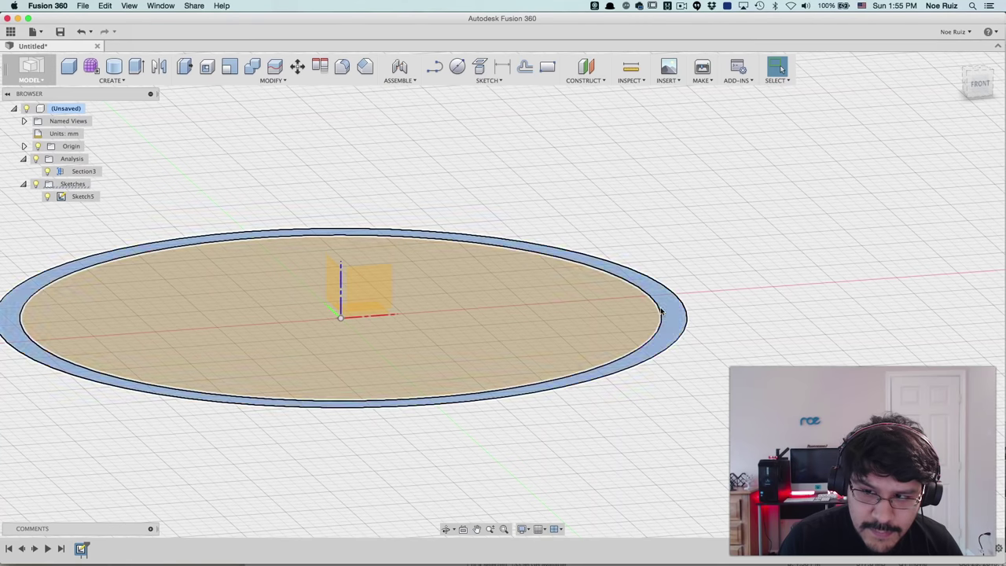
pyautogui.scroll(-3, 593, 307)
pyautogui.click(588, 308)
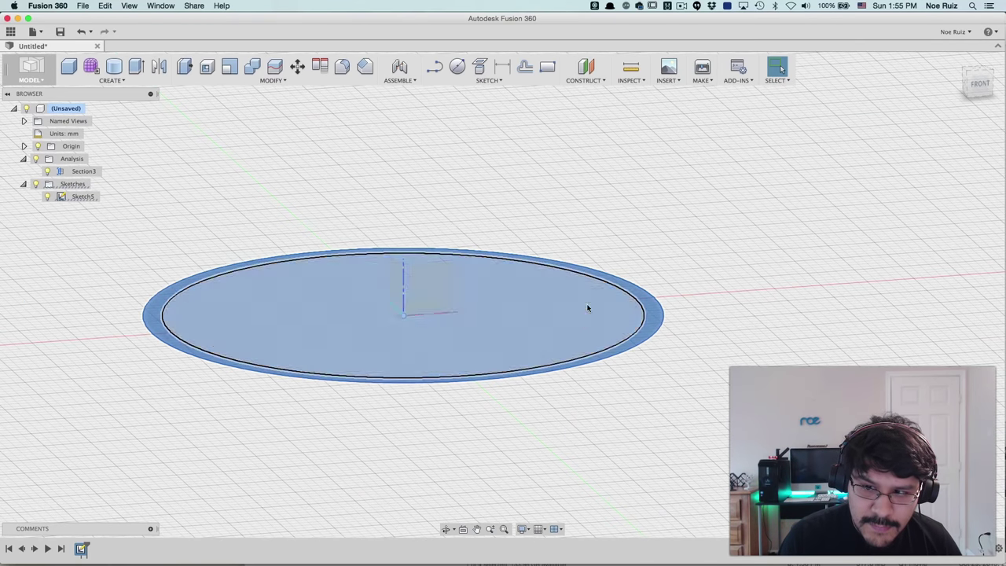
pyautogui.click(584, 253)
pyautogui.press('e')
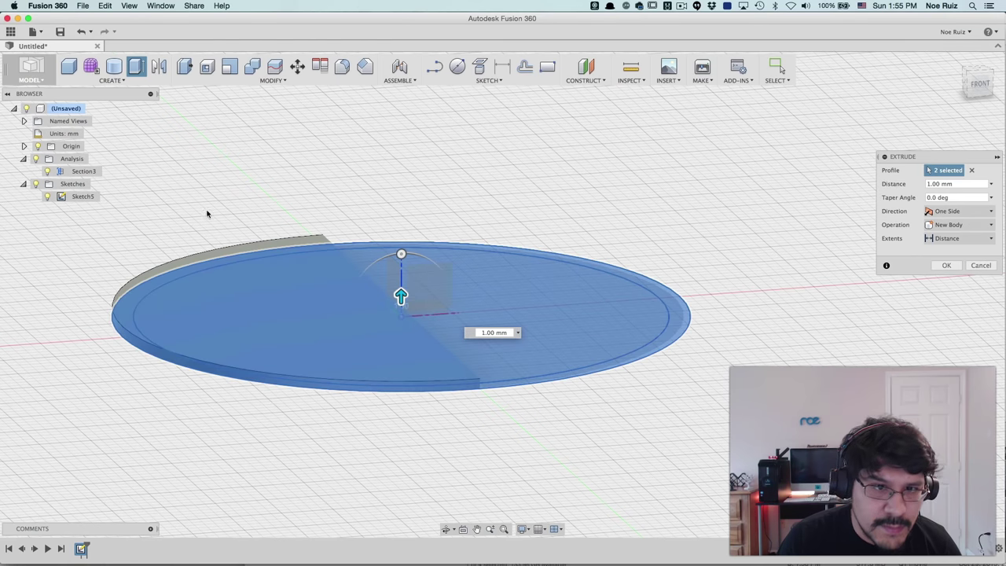
pyautogui.click(36, 160)
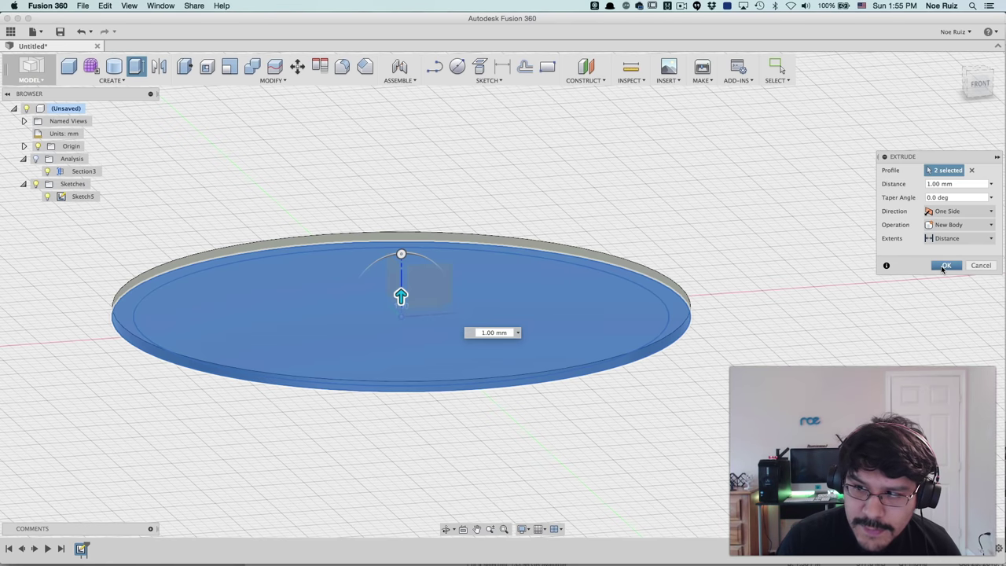
pyautogui.click(943, 266)
# Show the circle sketch again and extrude the inner circle profile -4 mm from the disc's underside, joined to the body.
pyautogui.moveTo(772, 266)
pyautogui.keyDown('shift'); pyautogui.mouseDown(button='middle')
pyautogui.moveTo(762, 270)
pyautogui.moveTo(763, 244)
pyautogui.moveTo(777, 258)
pyautogui.mouseUp(button='middle'); pyautogui.keyUp('shift')
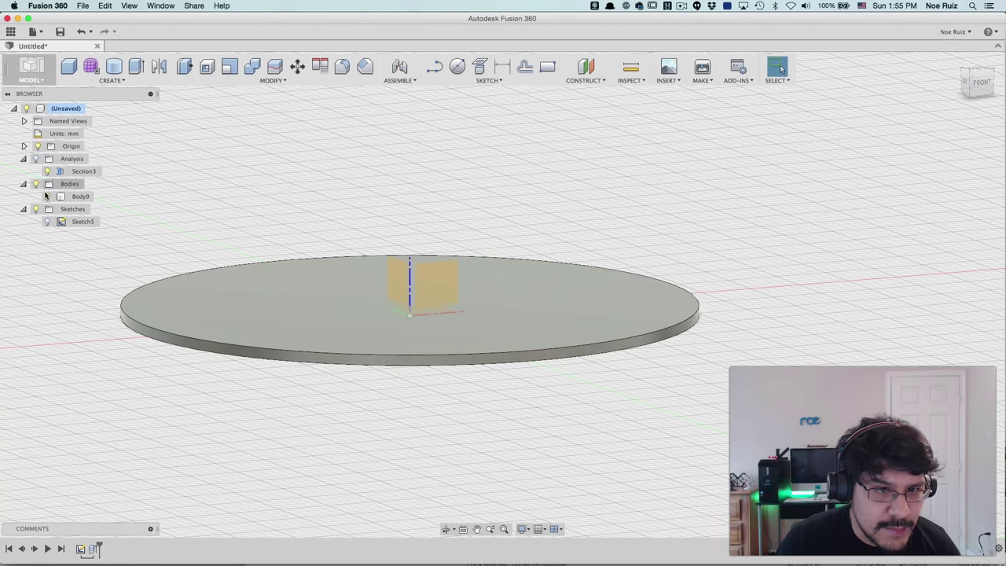
pyautogui.click(47, 222)
pyautogui.keyDown('shift'); pyautogui.moveTo(141, 407); pyautogui.dragTo(137, 398, button='middle'); pyautogui.keyUp('shift')
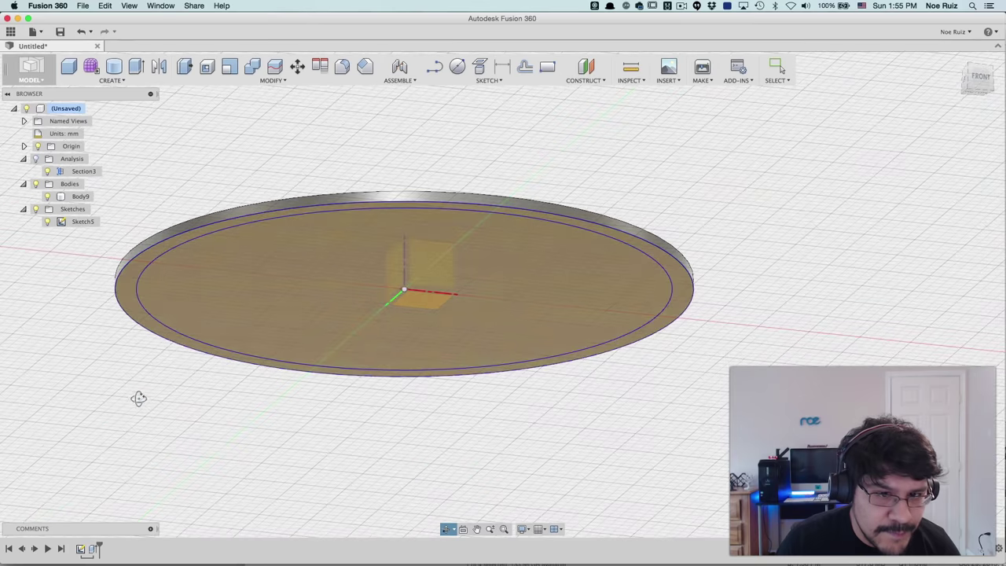
pyautogui.click(177, 307)
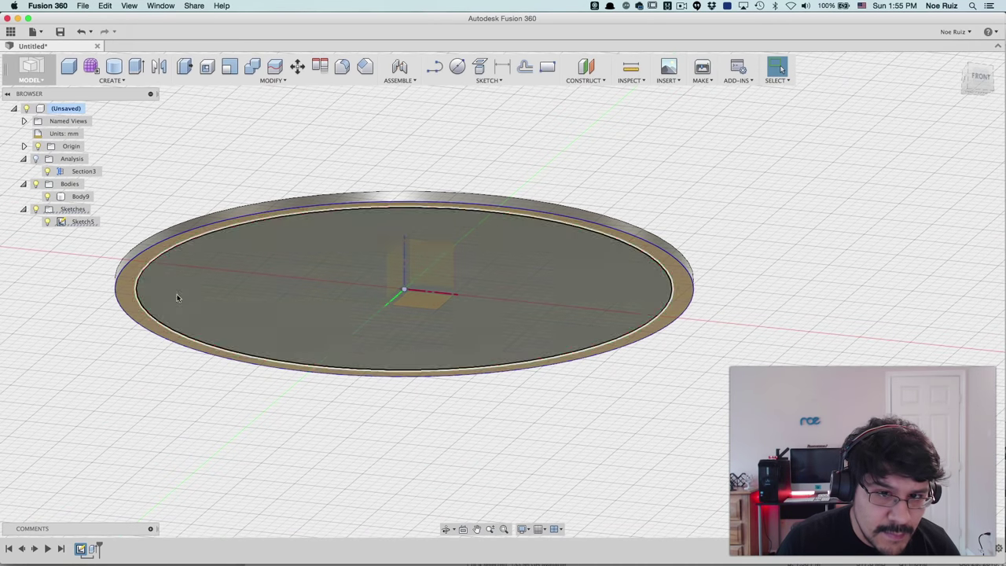
pyautogui.scroll(-1, 174, 279)
pyautogui.press('e')
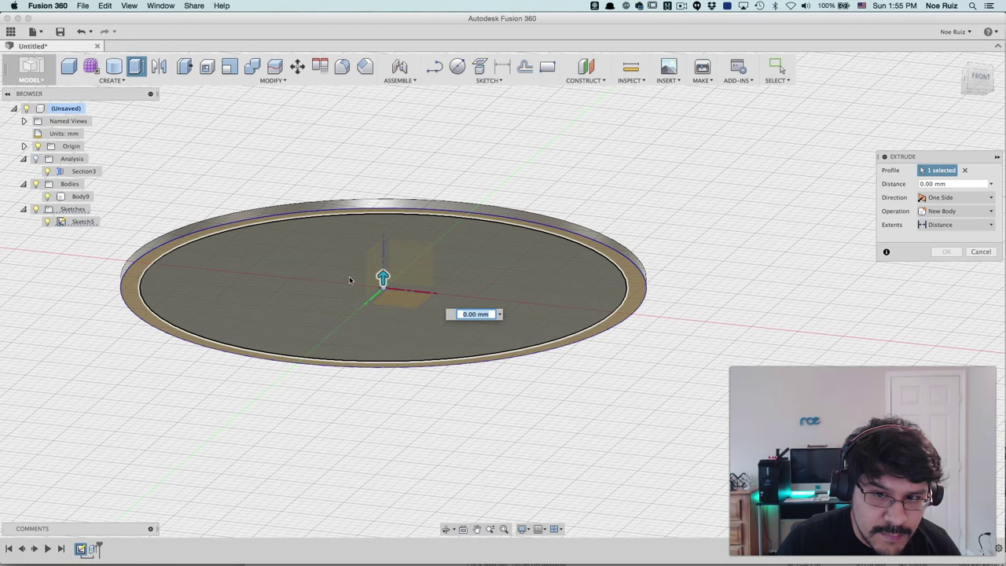
pyautogui.moveTo(382, 275); pyautogui.dragTo(385, 338)
pyautogui.keyDown('shift'); pyautogui.moveTo(384, 338); pyautogui.dragTo(260, 134, button='middle'); pyautogui.keyUp('shift')
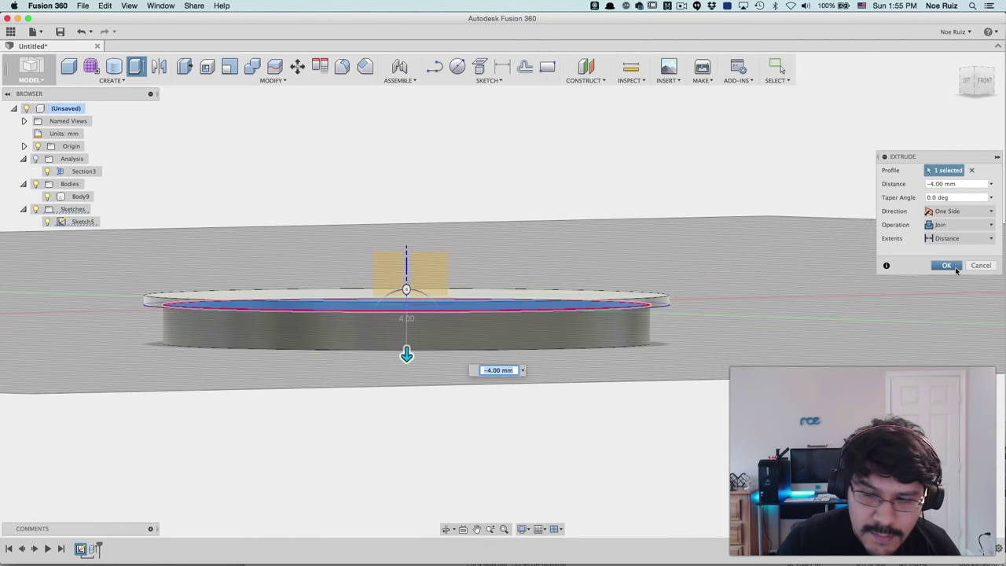
pyautogui.click(955, 270)
# Shell the body from the underside face of the 50 mm boss with a 2 mm inside thickness.
pyautogui.keyDown('shift'); pyautogui.moveTo(692, 408); pyautogui.dragTo(433, 227, button='middle'); pyautogui.keyUp('shift')
pyautogui.click(433, 228)
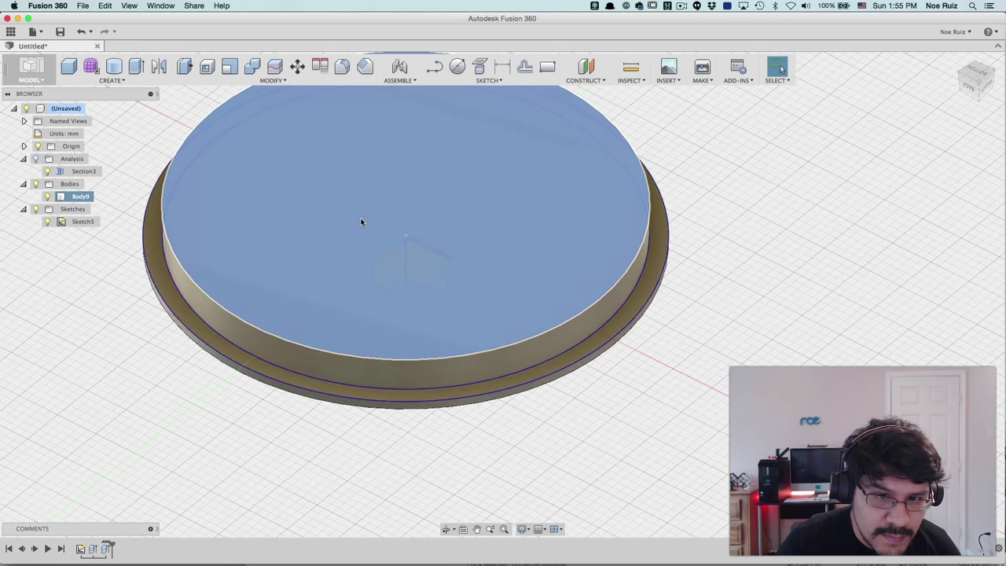
pyautogui.click(246, 169)
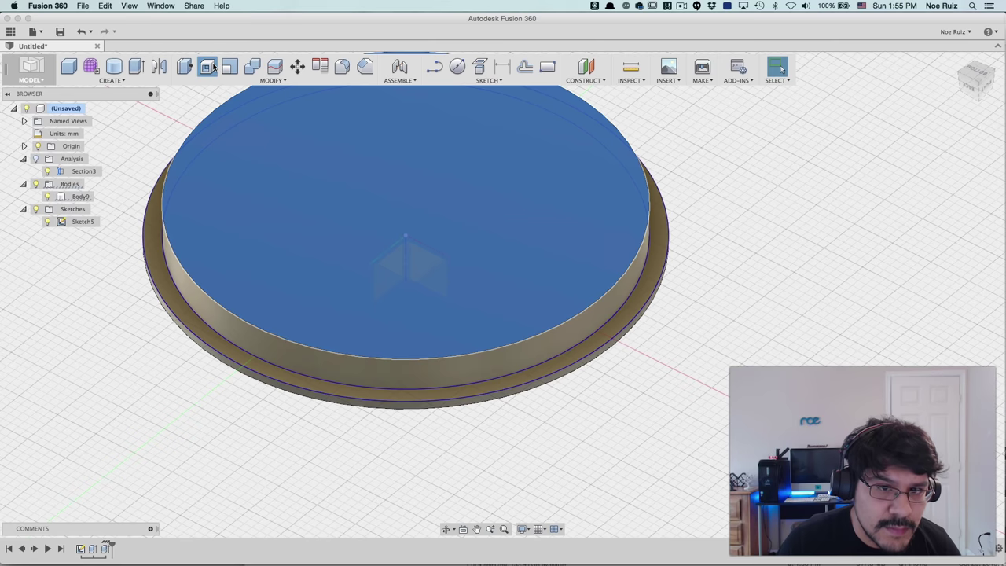
pyautogui.click(209, 67)
pyautogui.scroll(-2, 313, 176)
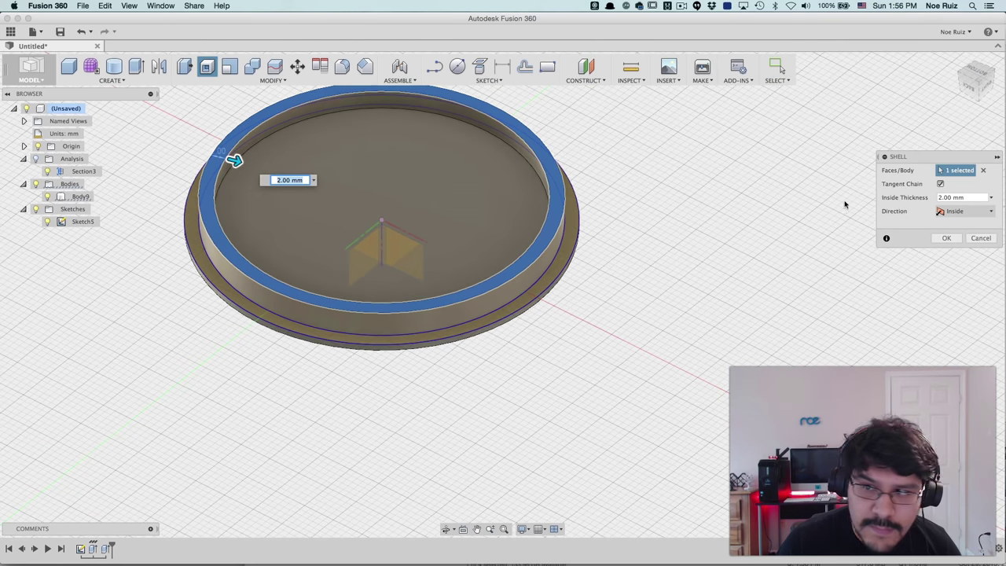
pyautogui.click(947, 238)
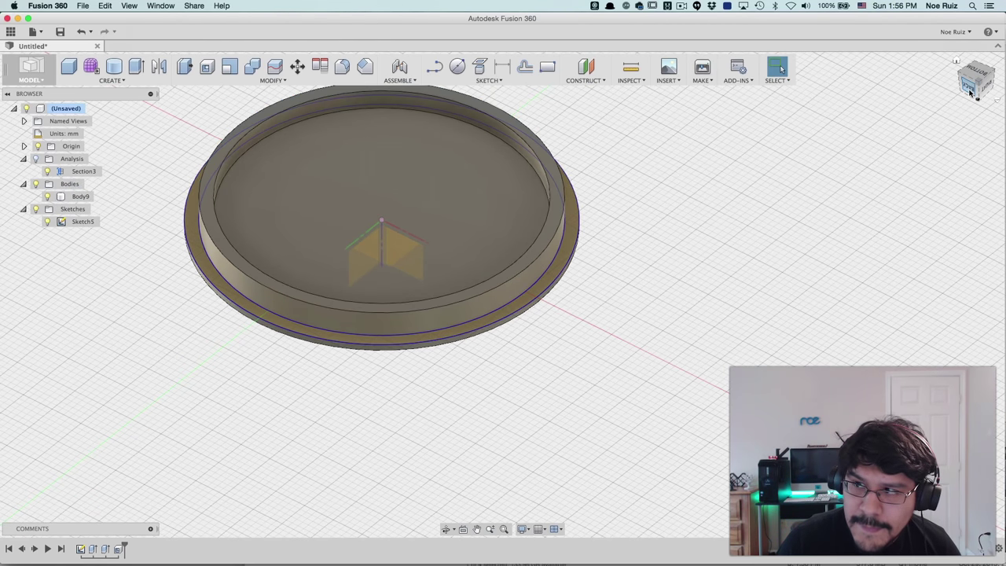
# Offset the recessed floor face inside the shelled ring by -1 mm.
pyautogui.click(970, 93)
pyautogui.keyDown('shift'); pyautogui.moveTo(483, 272); pyautogui.dragTo(497, 314, button='middle'); pyautogui.keyUp('shift')
pyautogui.click(438, 251)
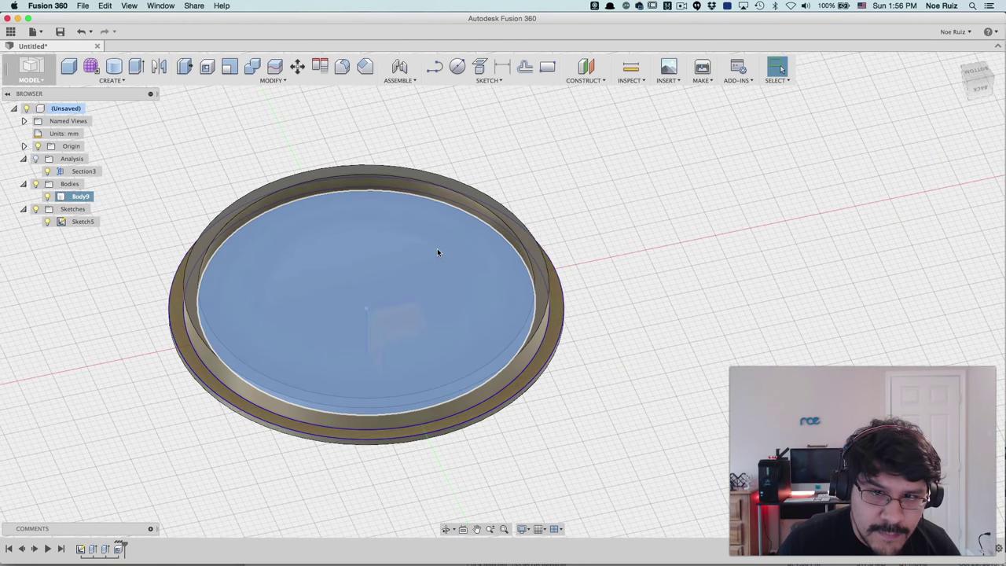
pyautogui.click(975, 88)
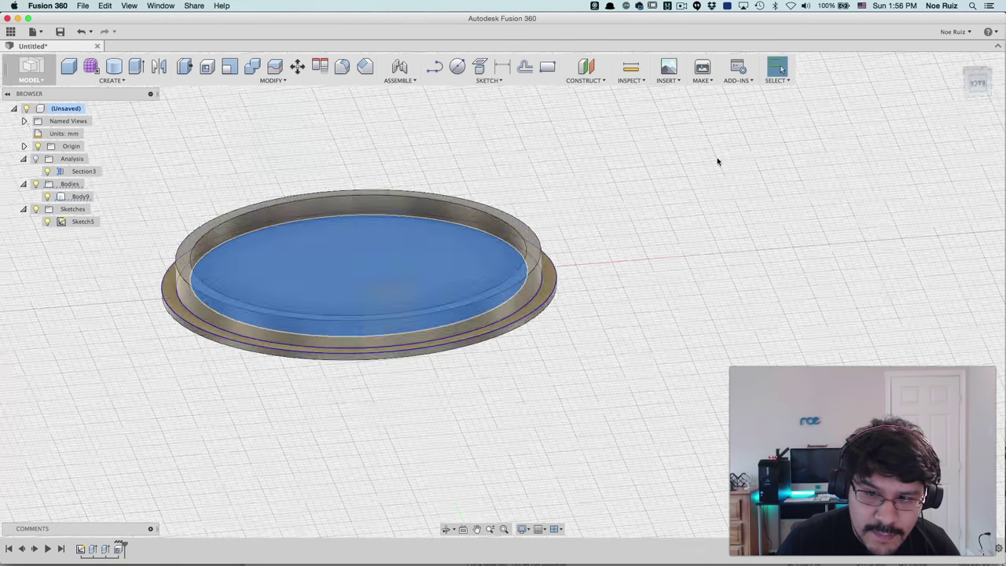
pyautogui.scroll(-3, 496, 229)
pyautogui.keyDown('shift'); pyautogui.moveTo(477, 207); pyautogui.dragTo(496, 215, button='middle'); pyautogui.keyUp('shift')
pyautogui.press('q')
pyautogui.scroll(4, 376, 197)
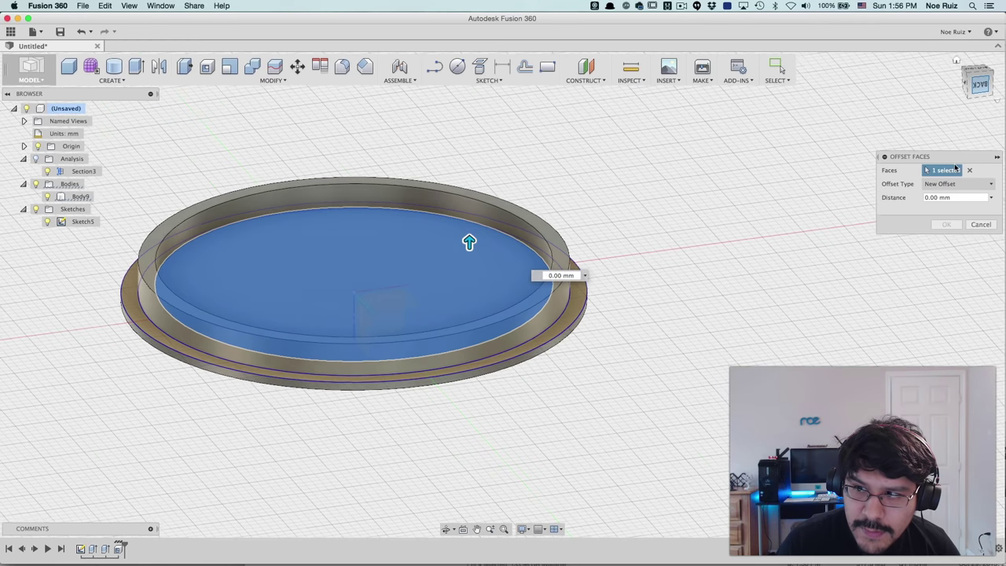
pyautogui.scroll(5, 404, 252)
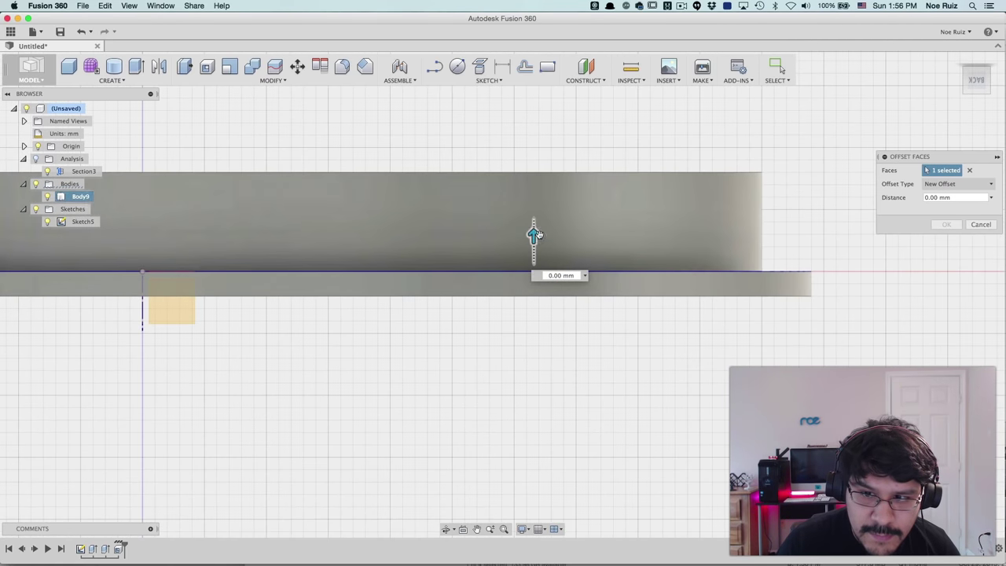
pyautogui.moveTo(537, 234); pyautogui.dragTo(534, 263)
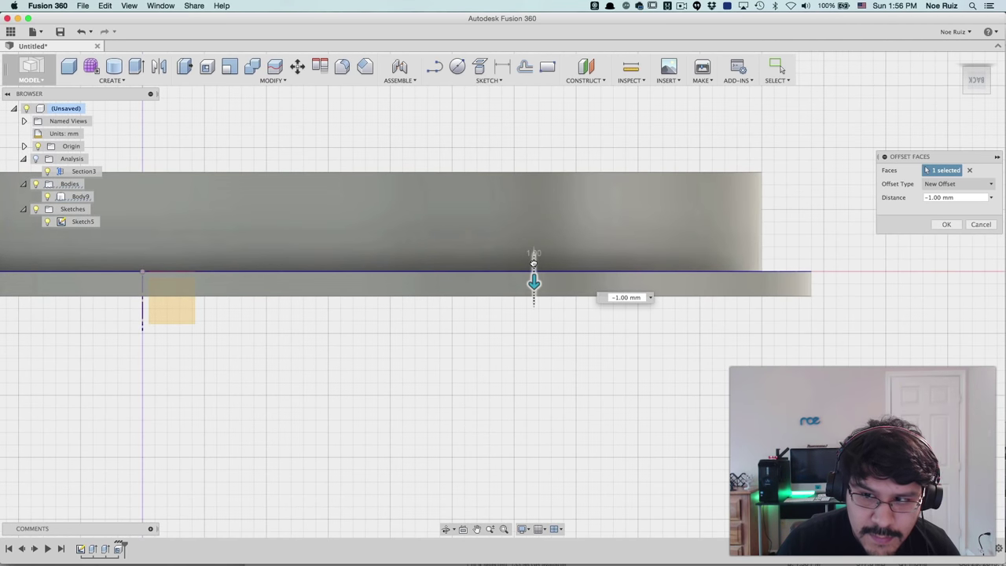
pyautogui.keyDown('shift'); pyautogui.moveTo(525, 180); pyautogui.dragTo(541, 184, button='middle'); pyautogui.keyUp('shift')
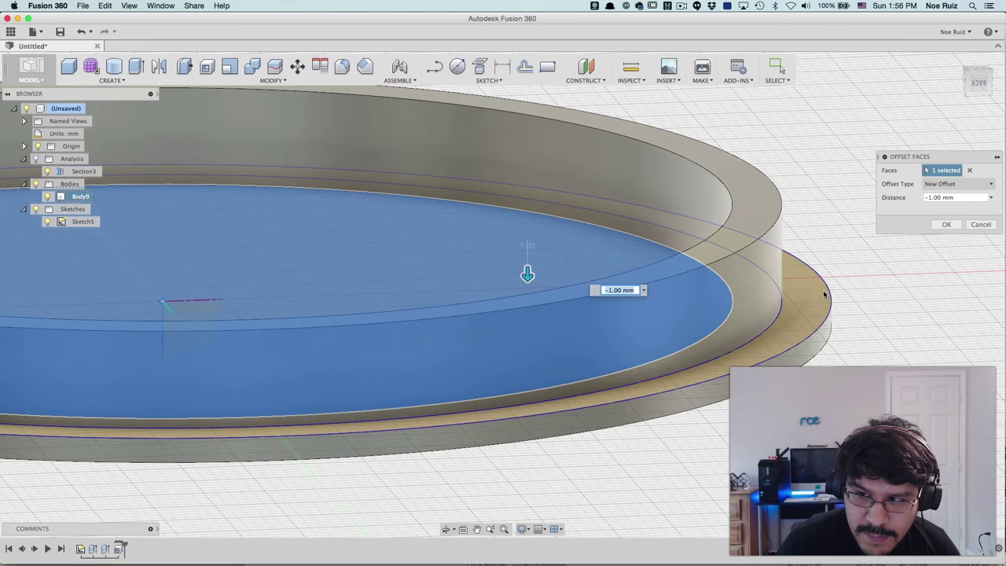
pyautogui.click(947, 224)
pyautogui.scroll(-5, 793, 236)
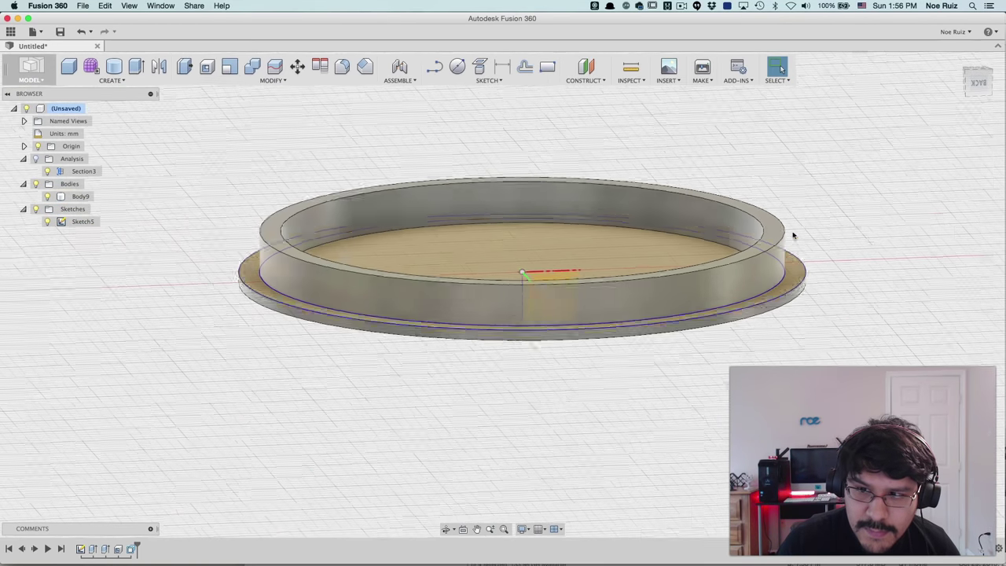
# Hide the circle sketch under the finished lid body.
pyautogui.keyDown('shift'); pyautogui.moveTo(793, 236); pyautogui.dragTo(616, 307, button='middle'); pyautogui.keyUp('shift')
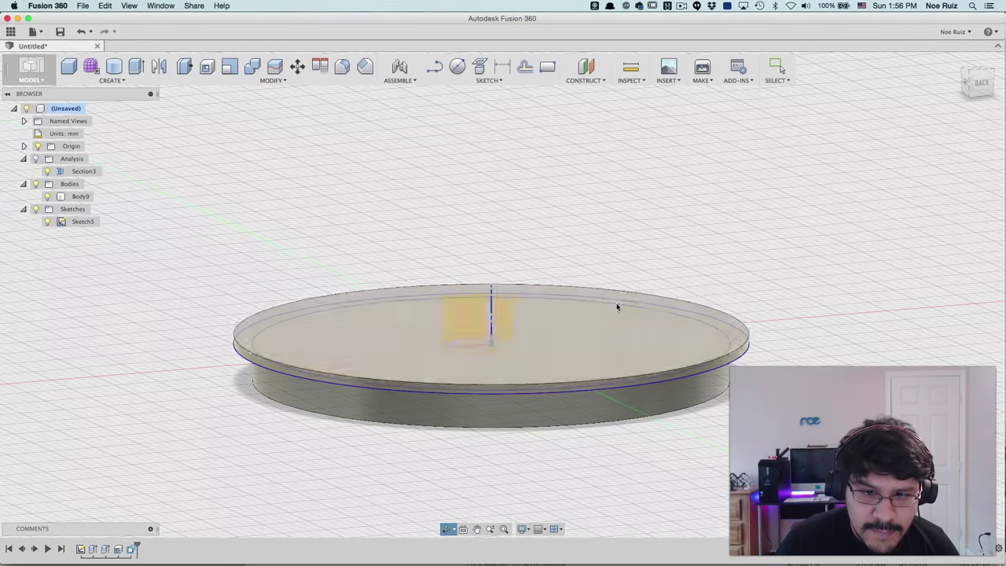
pyautogui.scroll(-3, 365, 277)
pyautogui.click(46, 222)
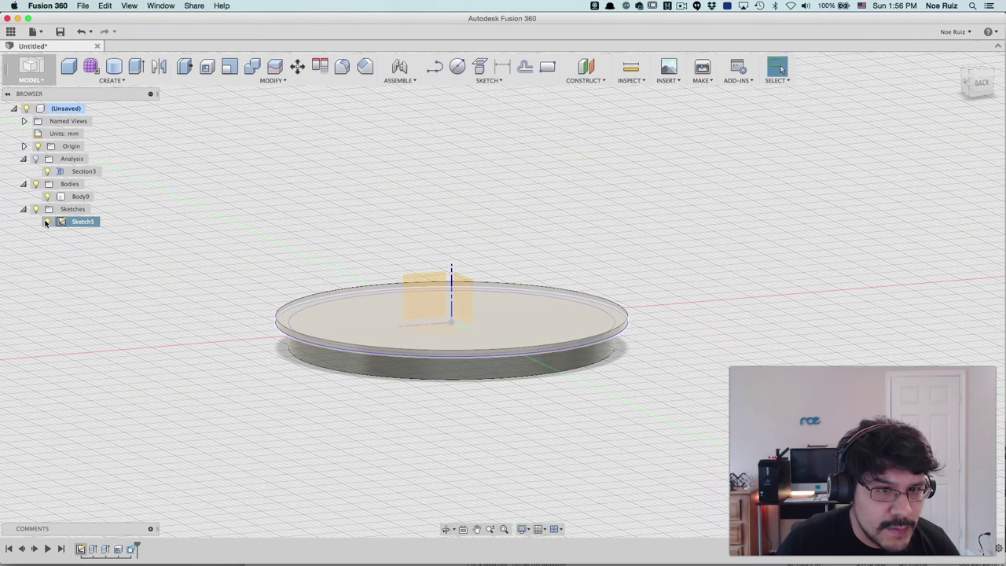
# Hide the origin and move the lid body straight up off the ground plane, with the pivot at the centre of its top face.
pyautogui.keyDown('shift'); pyautogui.moveTo(168, 314); pyautogui.dragTo(461, 355, button='middle'); pyautogui.keyUp('shift')
pyautogui.click(35, 157)
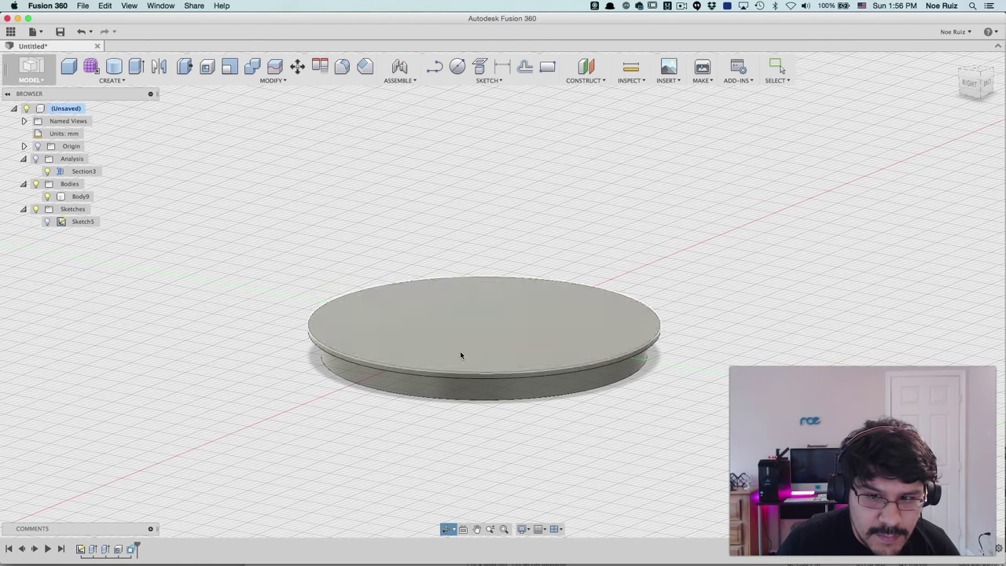
pyautogui.click(81, 196)
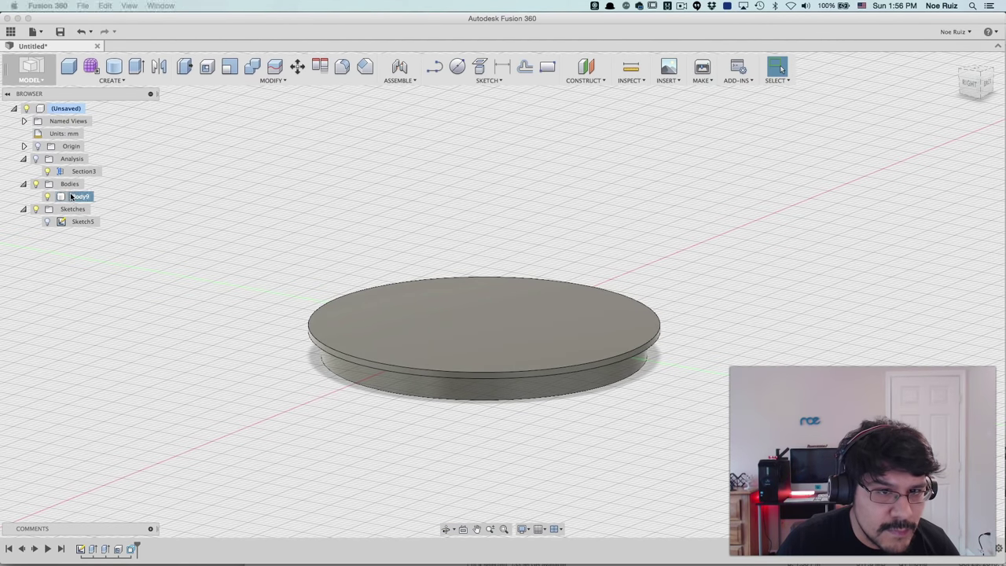
pyautogui.click(297, 67)
pyautogui.keyDown('shift'); pyautogui.moveTo(539, 276); pyautogui.dragTo(712, 206, button='middle'); pyautogui.keyUp('shift')
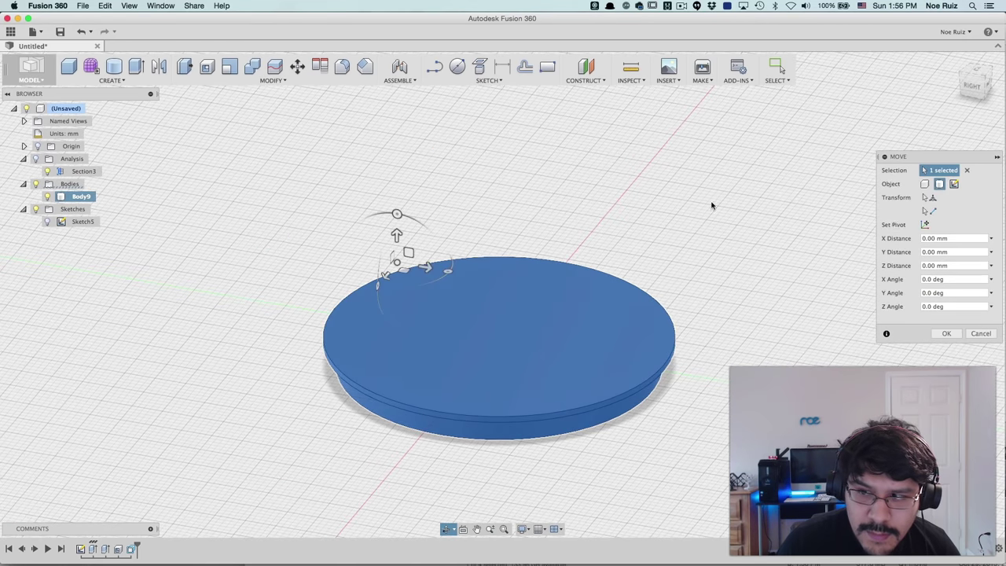
pyautogui.click(925, 224)
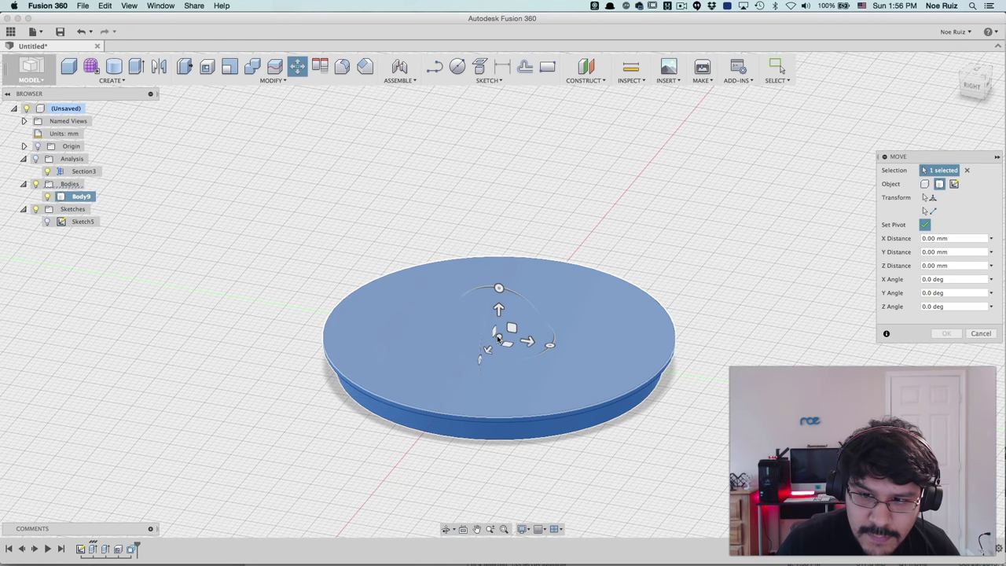
pyautogui.click(497, 338)
pyautogui.click(970, 91)
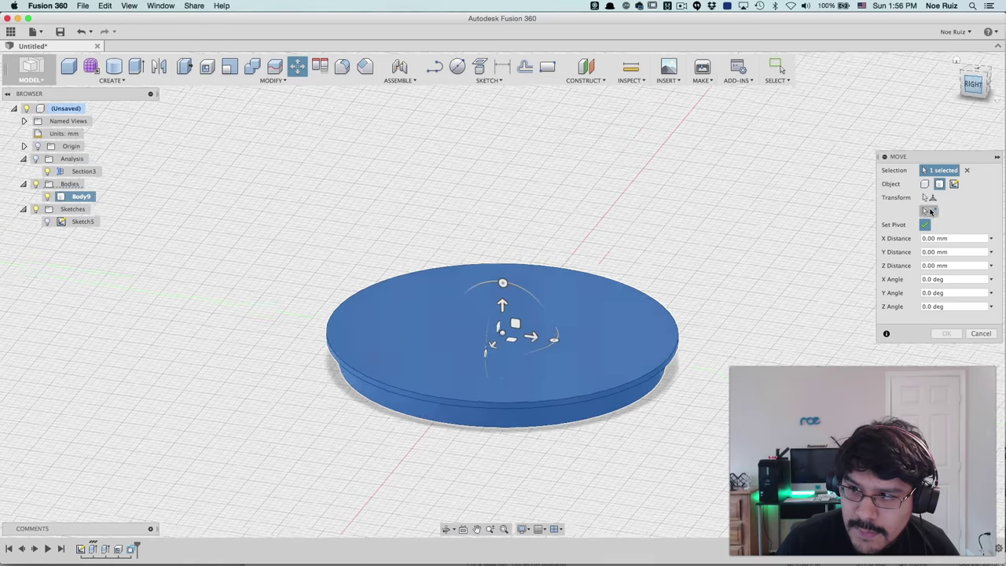
pyautogui.click(925, 225)
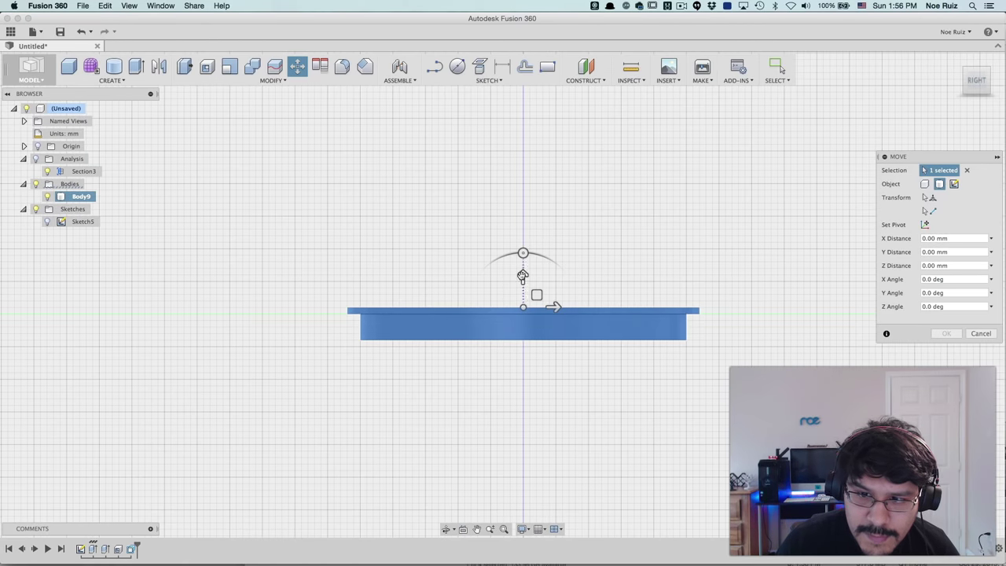
pyautogui.moveTo(523, 274); pyautogui.dragTo(522, 211)
pyautogui.click(947, 333)
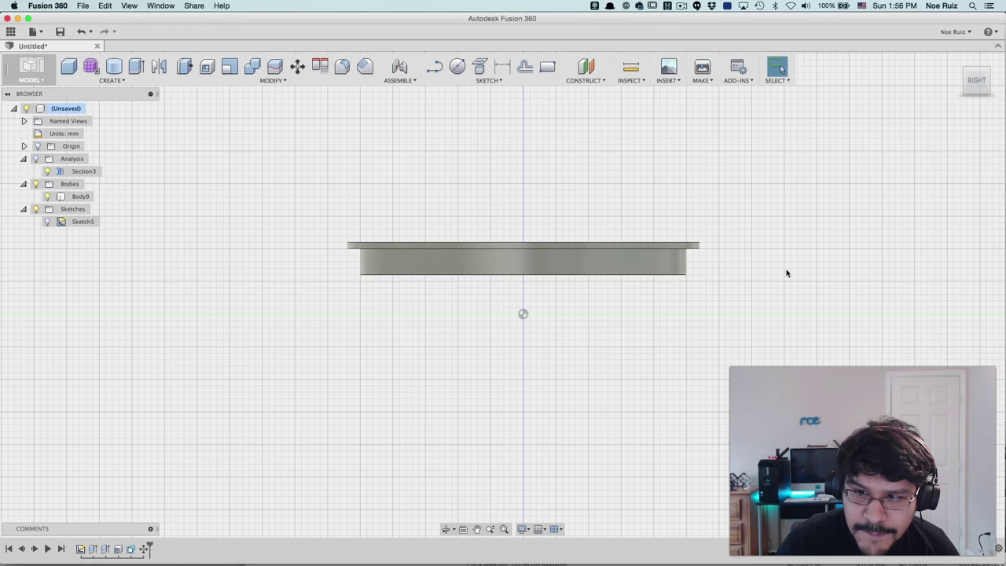
# Start a modeled thread on the outer cylindrical face of the lid's 50 mm ring.
pyautogui.keyDown('shift'); pyautogui.moveTo(786, 273); pyautogui.dragTo(756, 245, button='middle'); pyautogui.keyUp('shift')
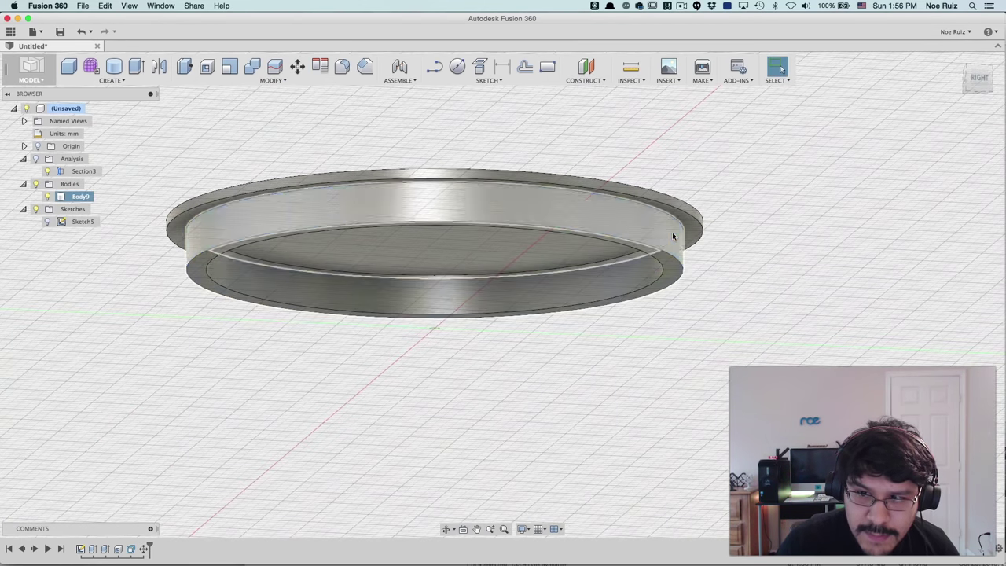
pyautogui.click(672, 235)
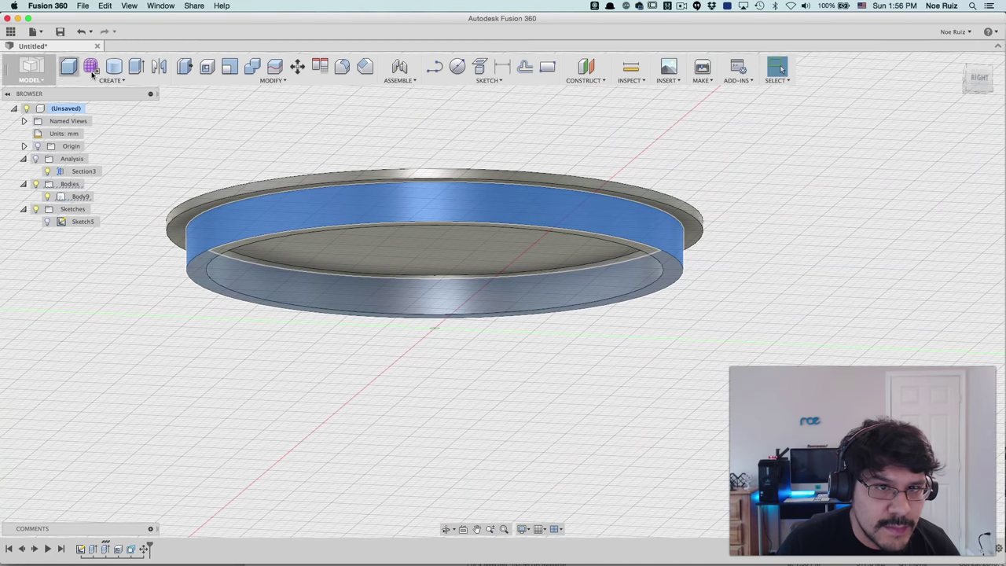
pyautogui.click(122, 80)
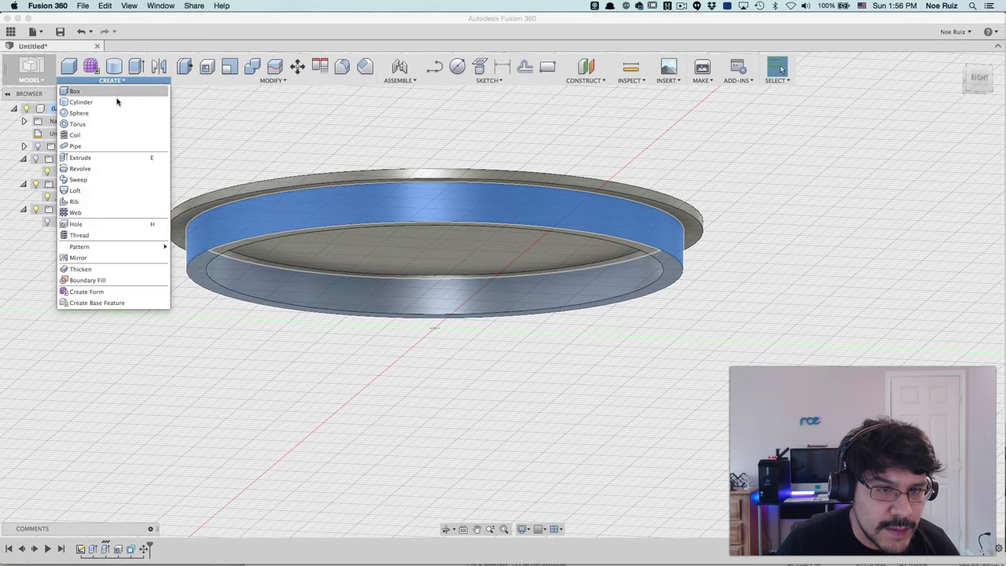
pyautogui.click(96, 234)
pyautogui.keyDown('shift'); pyautogui.moveTo(748, 220); pyautogui.dragTo(754, 212, button='middle'); pyautogui.keyUp('shift')
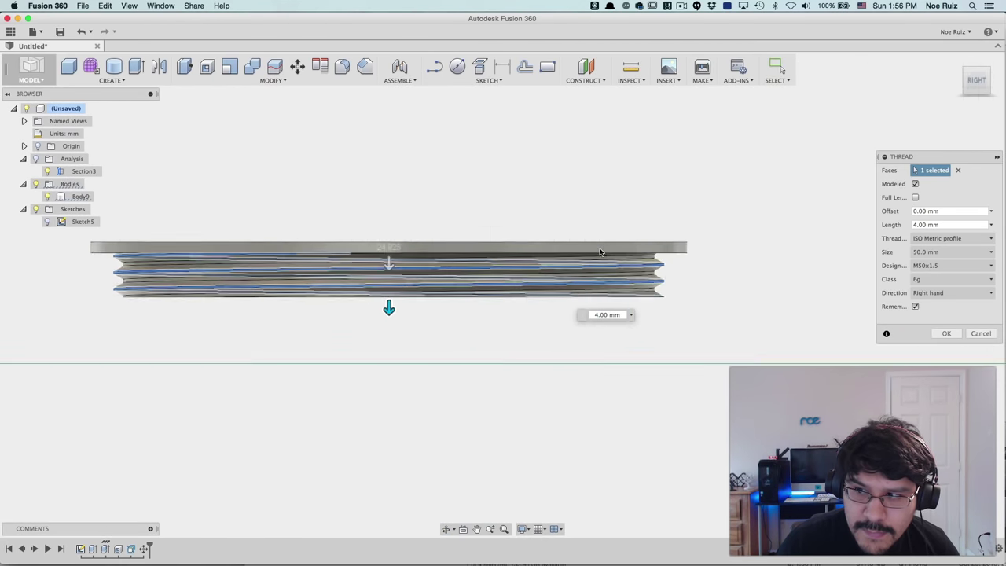
pyautogui.scroll(4, 596, 253)
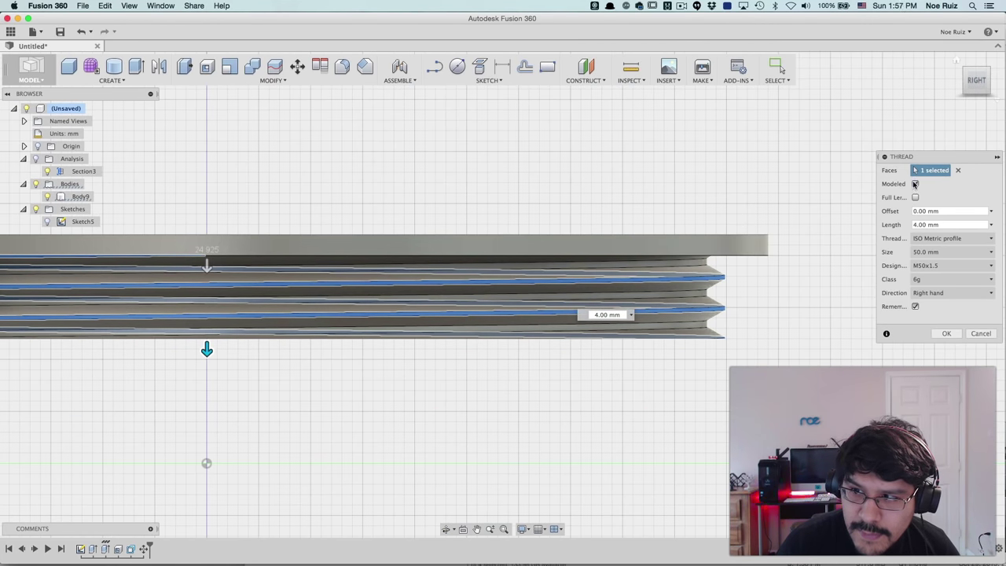
pyautogui.click(915, 183)
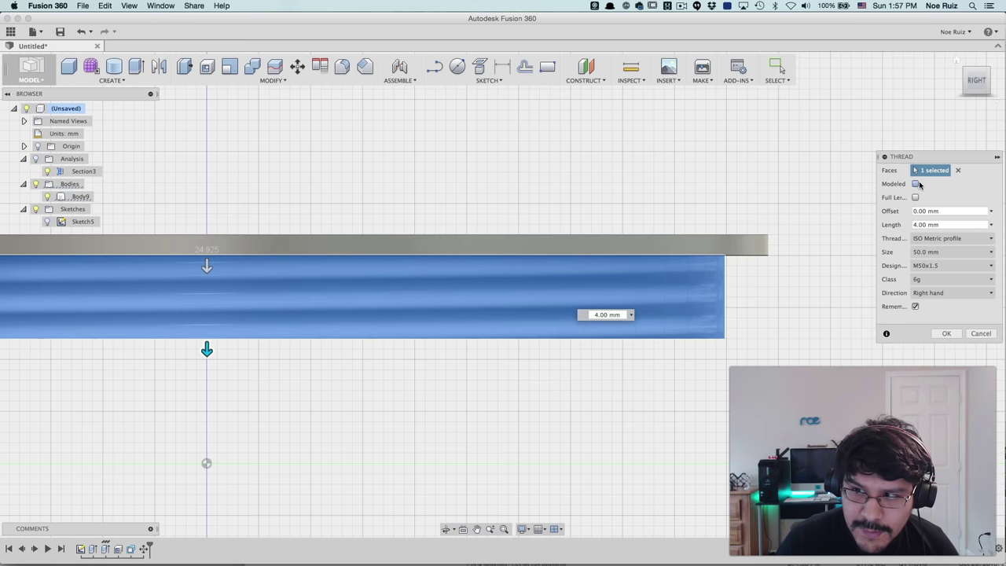
pyautogui.click(916, 184)
pyautogui.scroll(-3, 842, 188)
pyautogui.scroll(3, 772, 221)
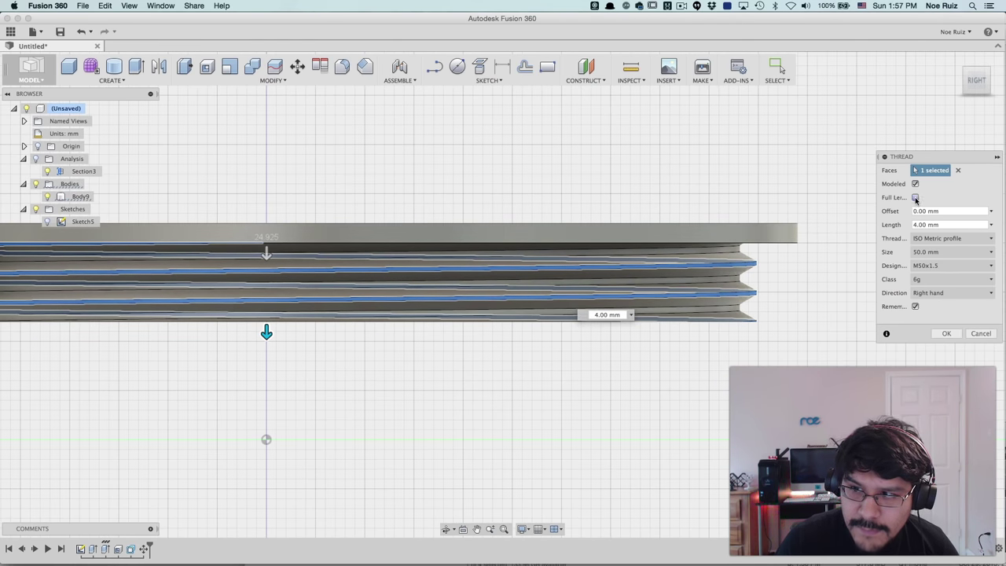
# Apply the thread over the ring's full length with the ISO Metric profile and designation M50x2.
pyautogui.click(915, 198)
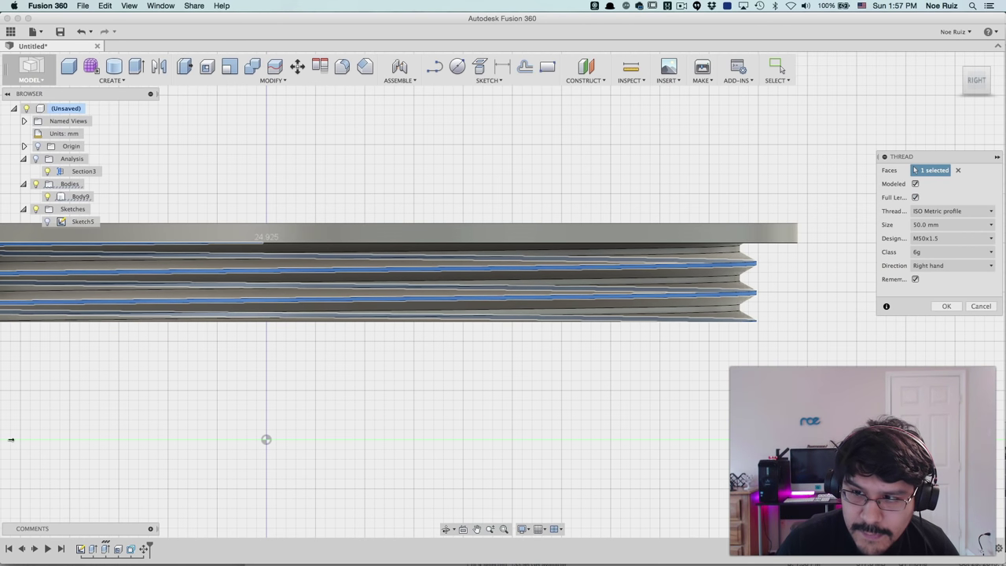
pyautogui.click(935, 212)
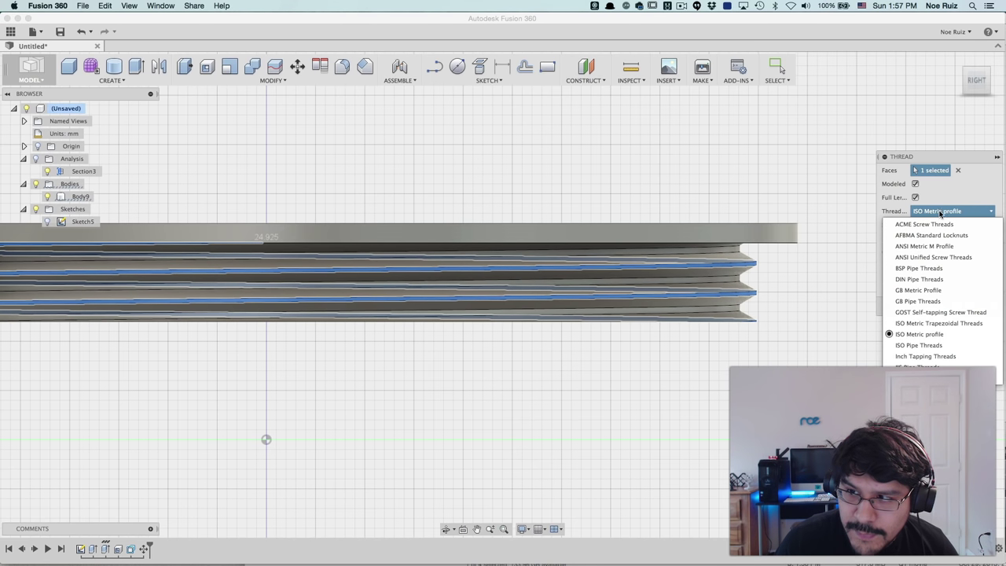
pyautogui.click(936, 334)
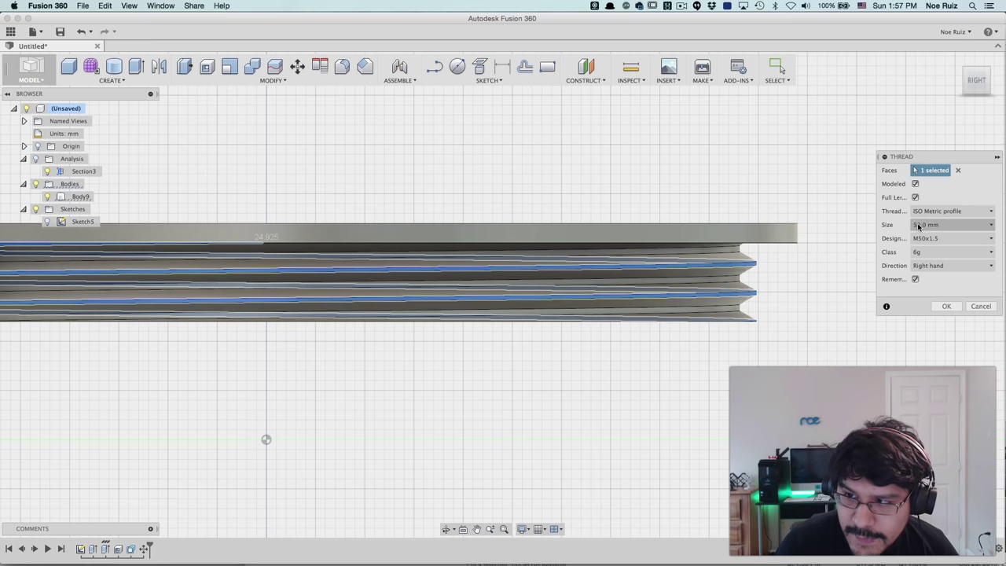
pyautogui.click(937, 239)
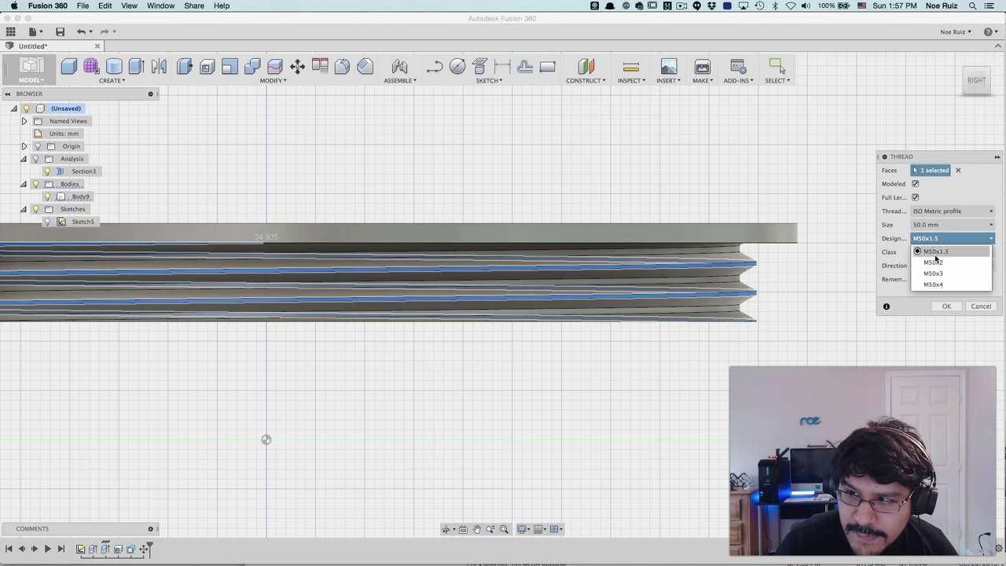
pyautogui.click(946, 261)
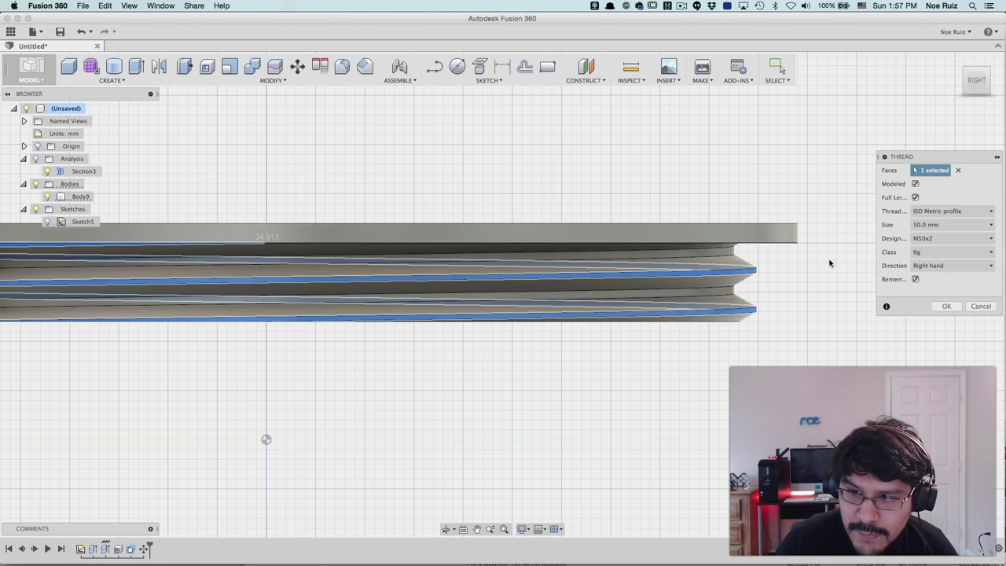
pyautogui.scroll(-5, 797, 275)
pyautogui.moveTo(797, 278)
pyautogui.keyDown('shift'); pyautogui.mouseDown(button='middle')
pyautogui.moveTo(784, 278)
pyautogui.moveTo(792, 277)
pyautogui.mouseUp(button='middle'); pyautogui.keyUp('shift')
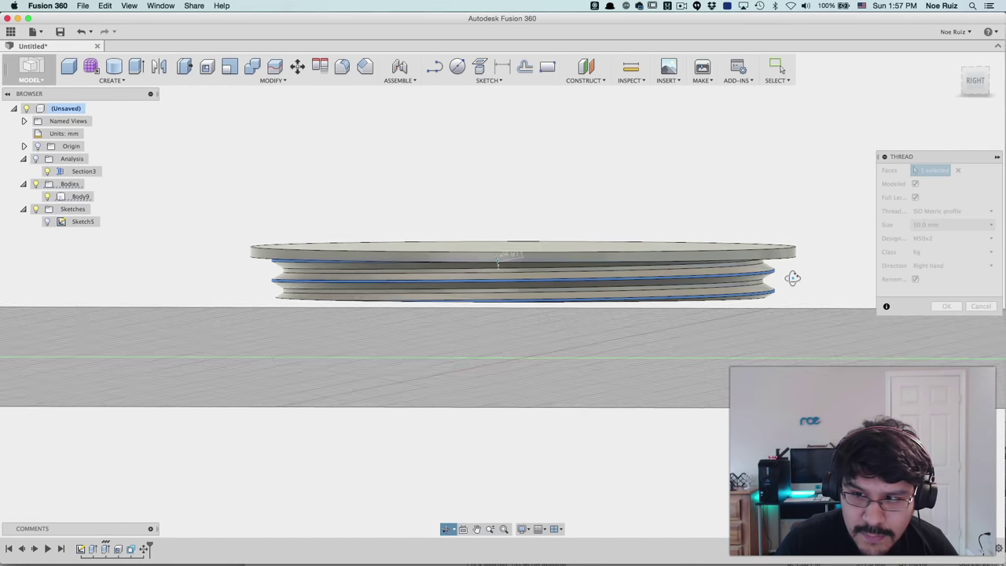
pyautogui.scroll(5, 786, 277)
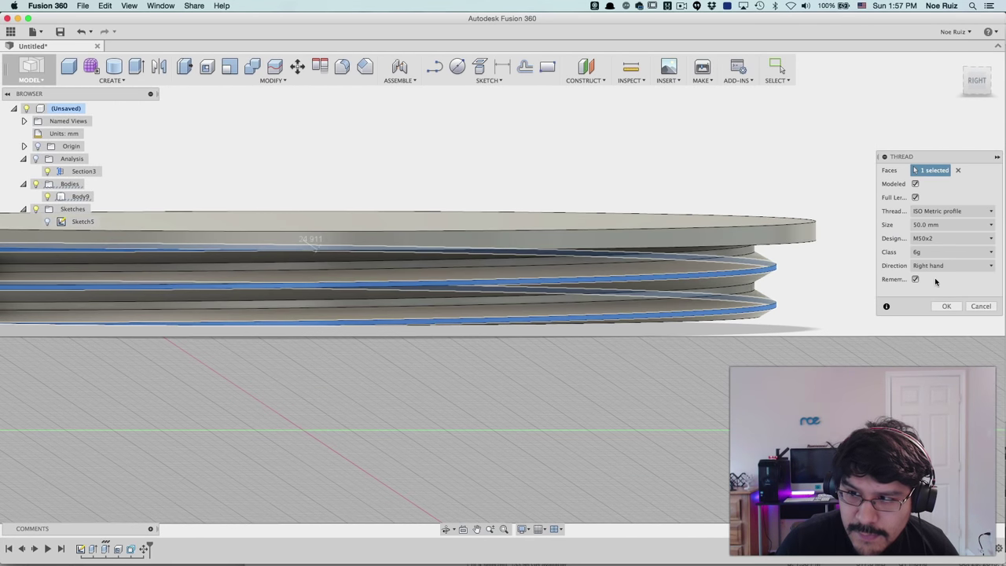
pyautogui.click(948, 309)
# Hide the threaded lid body and show the circle sketch.
pyautogui.scroll(-3, 847, 294)
pyautogui.keyDown('shift'); pyautogui.moveTo(846, 294); pyautogui.dragTo(747, 359, button='middle'); pyautogui.keyUp('shift')
pyautogui.keyDown('shift'); pyautogui.moveTo(460, 272); pyautogui.dragTo(463, 208, button='middle'); pyautogui.keyUp('shift')
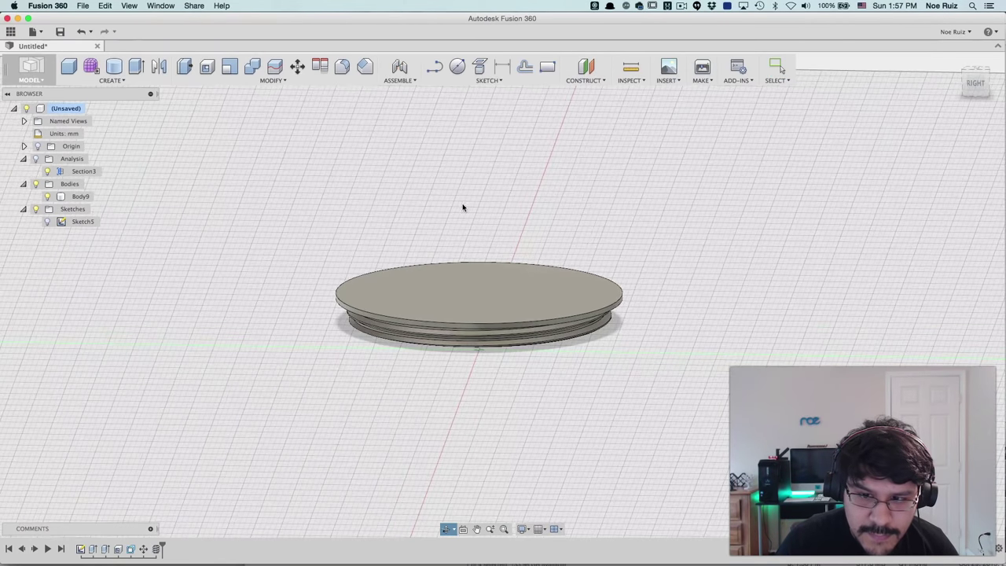
pyautogui.click(48, 196)
pyautogui.click(47, 221)
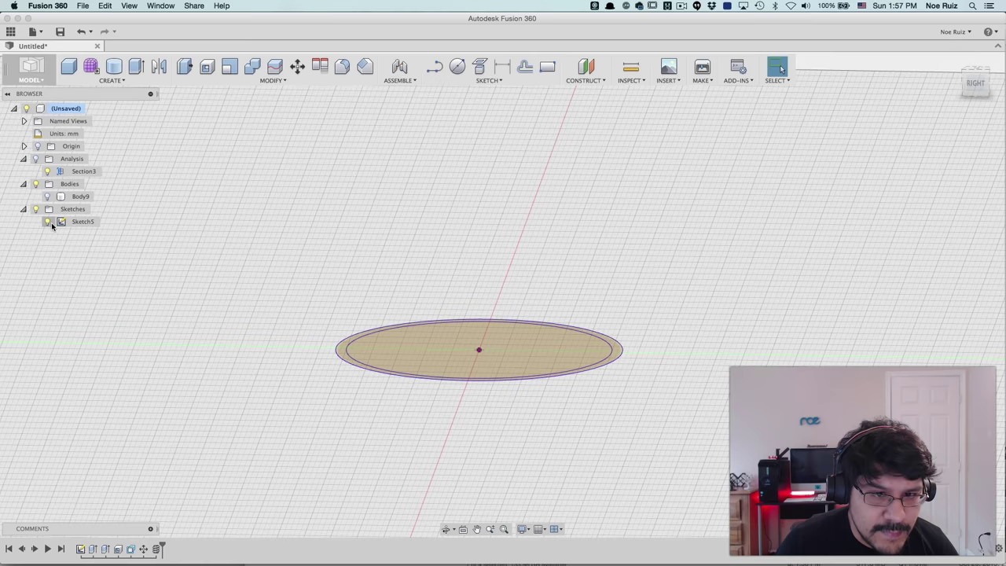
# Extrude both the outer ring and inner circle profiles 1 mm upward as a new body for the container floor.
pyautogui.scroll(5, 312, 353)
pyautogui.click(385, 370)
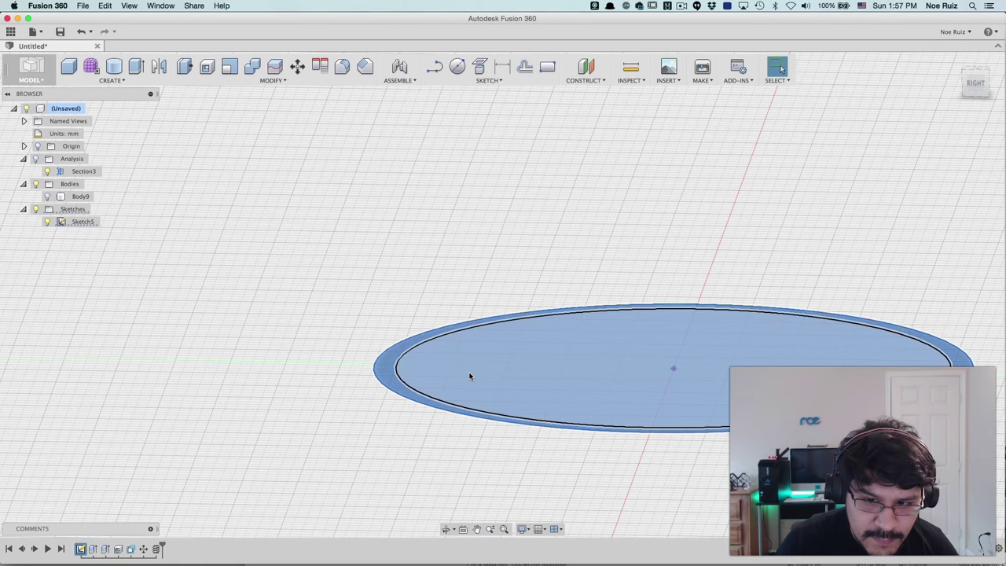
pyautogui.click(469, 376)
pyautogui.press('e')
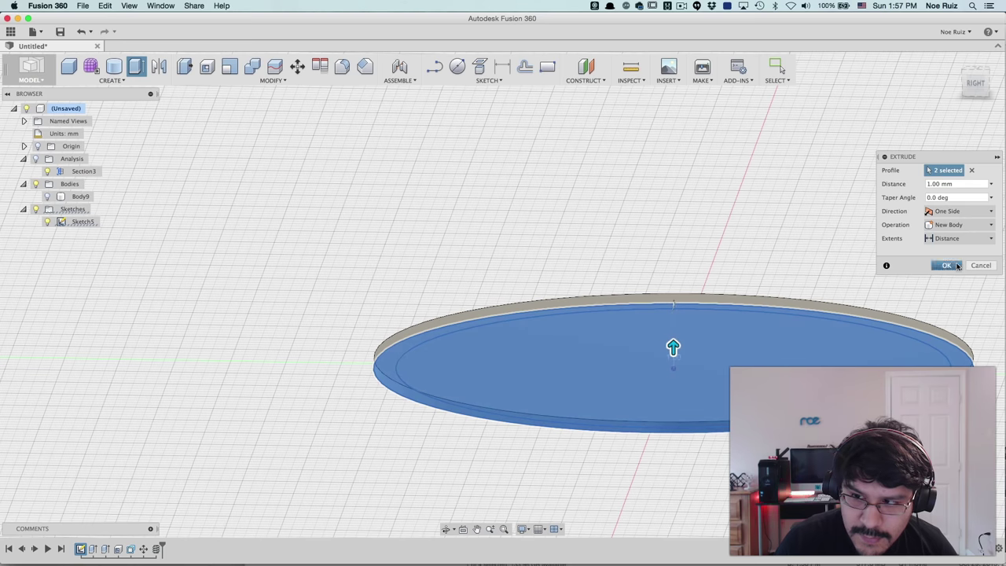
pyautogui.click(946, 265)
# Extrude the outer ring profile 10 mm upward, joined to the floor disc, to form the container wall.
pyautogui.moveTo(413, 327)
pyautogui.keyDown('shift'); pyautogui.mouseDown(button='middle')
pyautogui.moveTo(357, 391)
pyautogui.moveTo(341, 360)
pyautogui.moveTo(512, 241)
pyautogui.mouseUp(button='middle'); pyautogui.keyUp('shift')
pyautogui.click(410, 231)
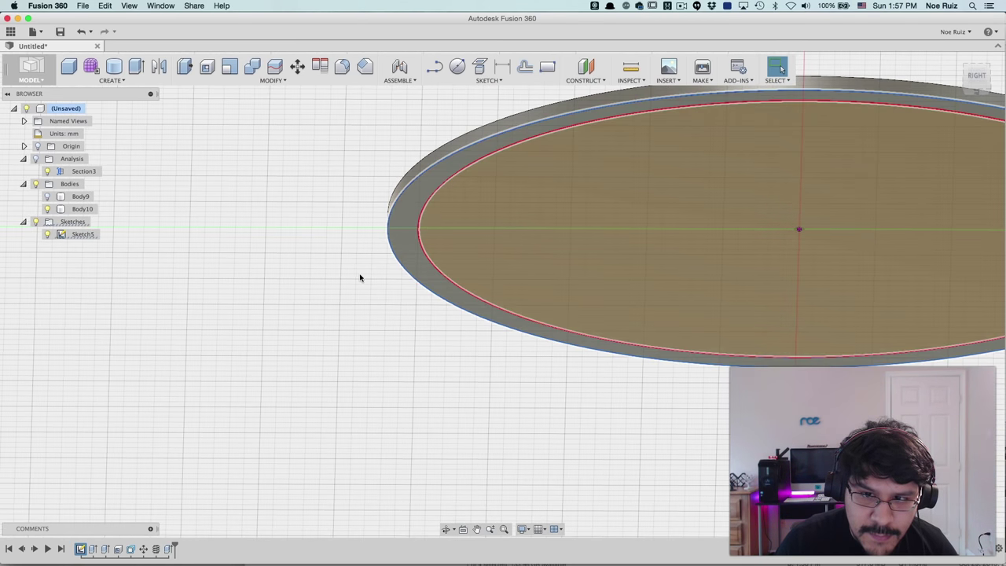
pyautogui.scroll(-3, 359, 278)
pyautogui.press('e')
pyautogui.keyDown('shift'); pyautogui.moveTo(359, 279); pyautogui.dragTo(356, 216, button='middle'); pyautogui.keyUp('shift')
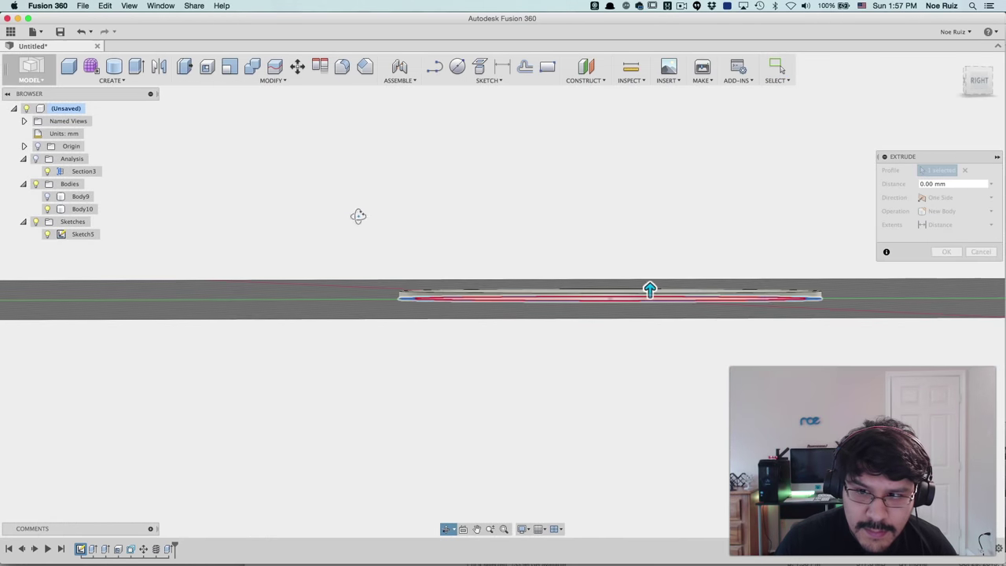
pyautogui.keyDown('shift'); pyautogui.moveTo(618, 233); pyautogui.dragTo(628, 229, button='middle'); pyautogui.keyUp('shift')
pyautogui.moveTo(697, 341); pyautogui.dragTo(696, 265)
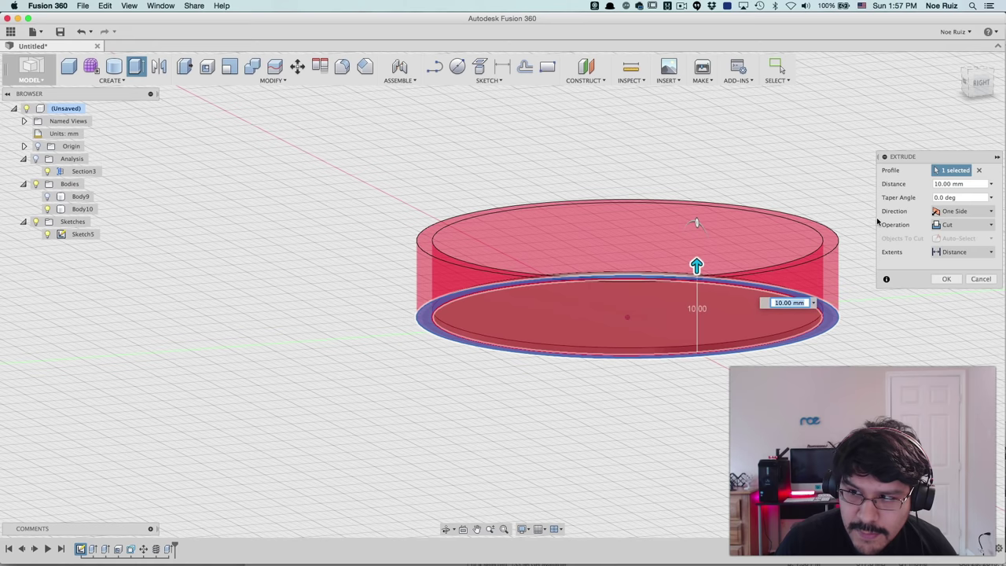
pyautogui.click(964, 226)
pyautogui.click(951, 235)
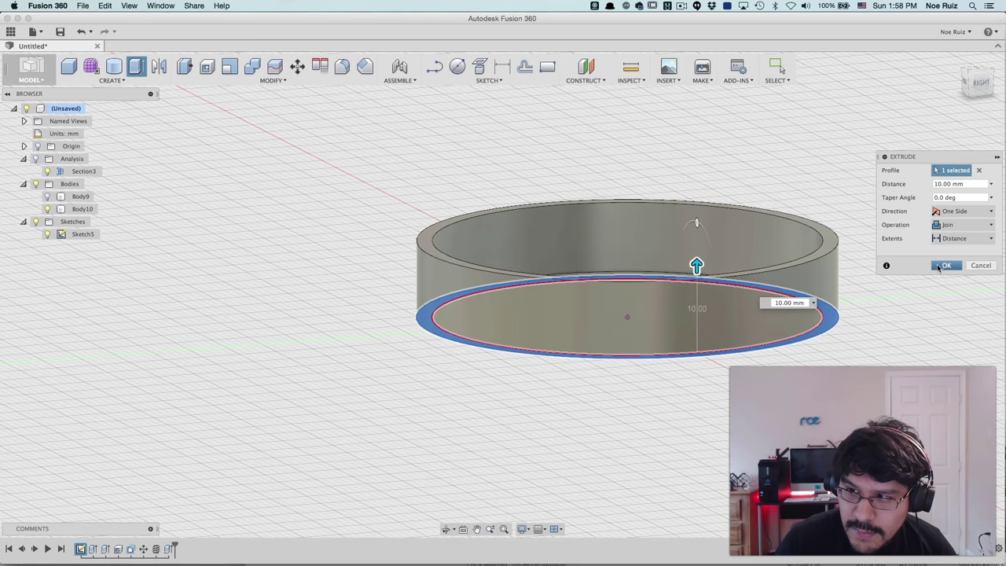
pyautogui.click(937, 267)
# Show the threaded lid body again on top of the container and check how the two bodies fit together.
pyautogui.moveTo(775, 189); pyautogui.dragTo(673, 214, button='middle')
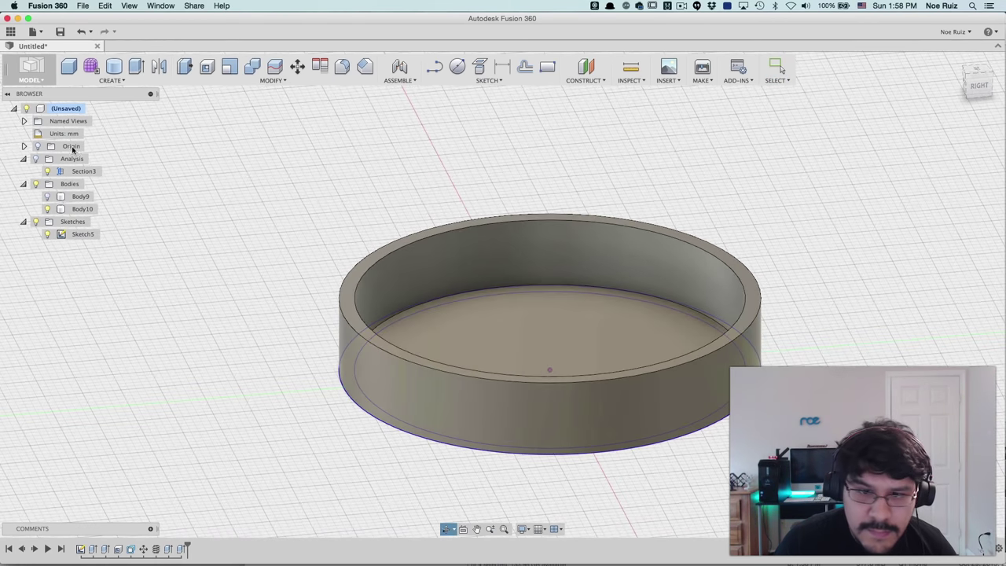
pyautogui.click(47, 197)
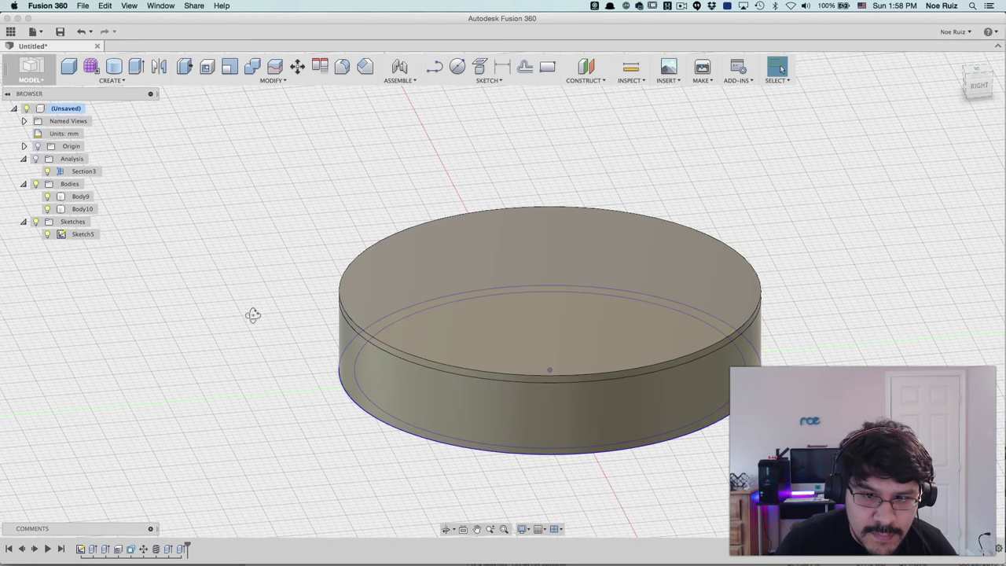
pyautogui.keyDown('shift'); pyautogui.moveTo(252, 314); pyautogui.dragTo(403, 258, button='middle'); pyautogui.keyUp('shift')
pyautogui.click(403, 259)
pyautogui.click(240, 275)
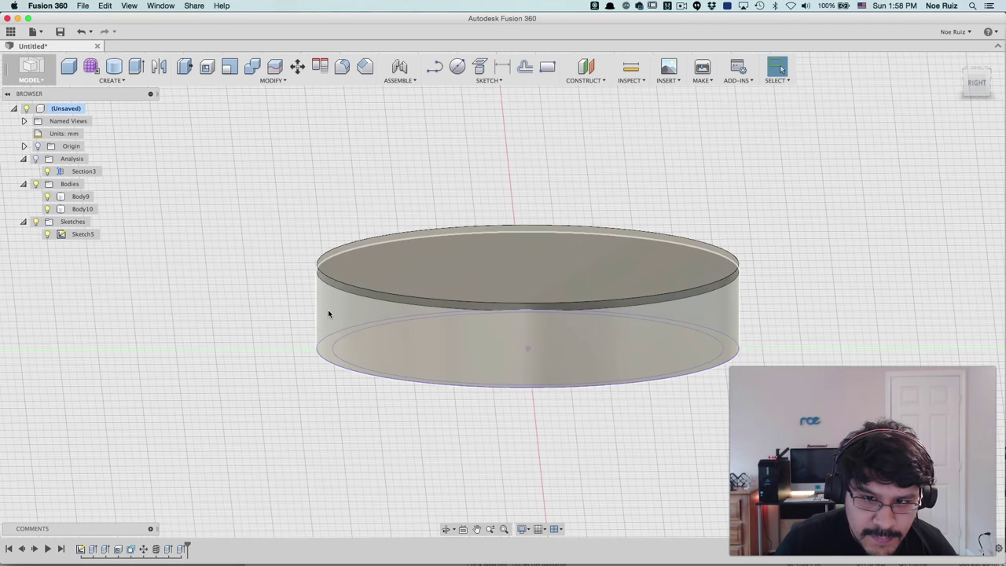
pyautogui.click(327, 310)
pyautogui.click(220, 261)
# Assign the Glass physical material already used in this design to the container body.
pyautogui.click(454, 318)
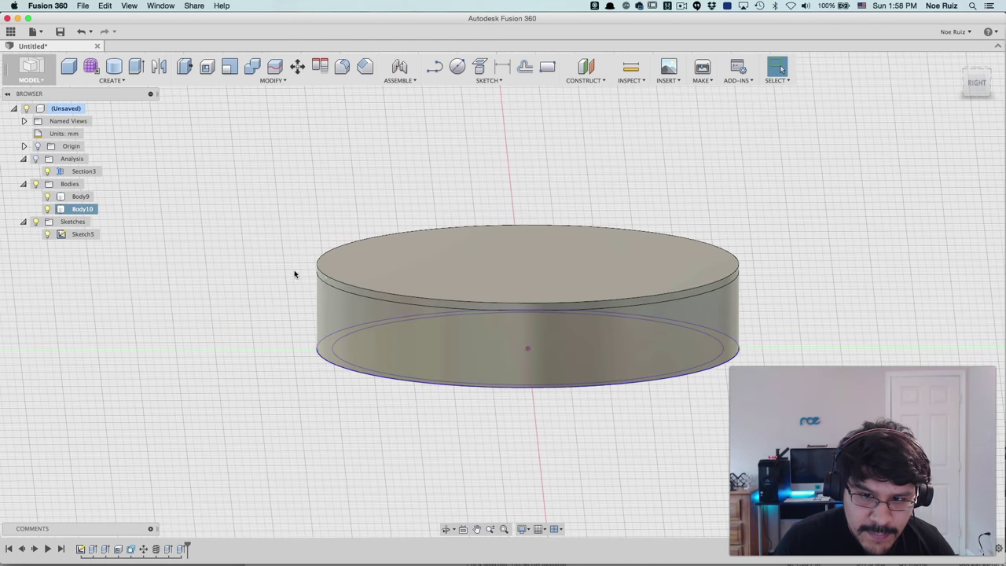
pyautogui.scroll(3, 409, 329)
pyautogui.scroll(-2, 425, 331)
pyautogui.rightClick(416, 335)
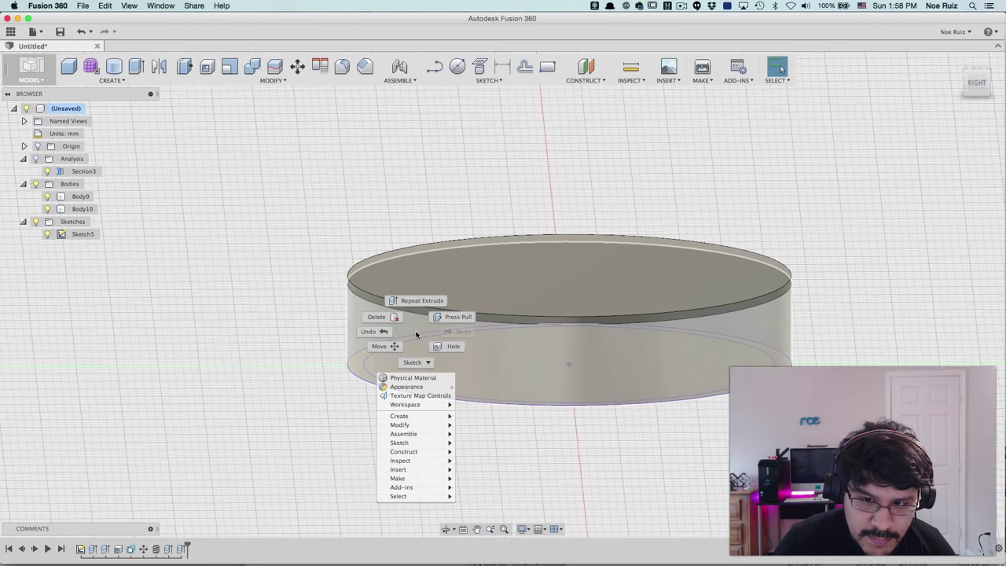
pyautogui.click(418, 378)
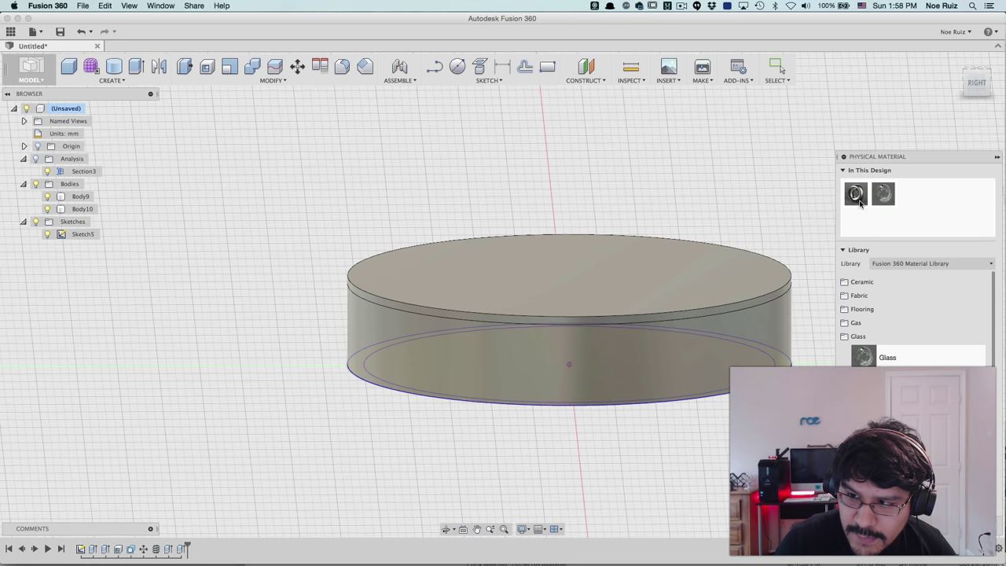
pyautogui.moveTo(882, 194); pyautogui.dragTo(715, 353)
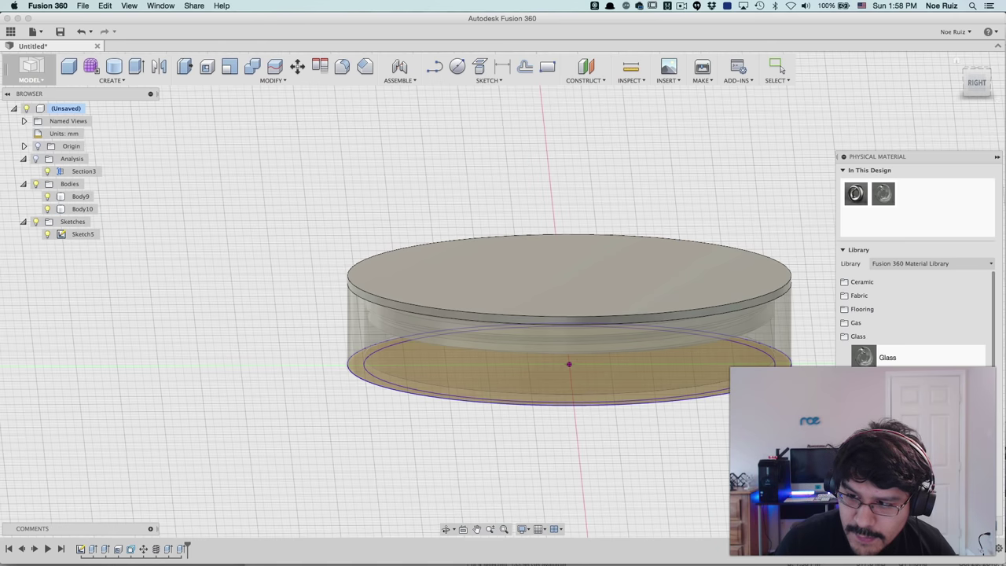
pyautogui.press('Escape')
# Hide the lid body and the circle sketch so only the glass container is shown.
pyautogui.scroll(3, 815, 344)
pyautogui.click(978, 84)
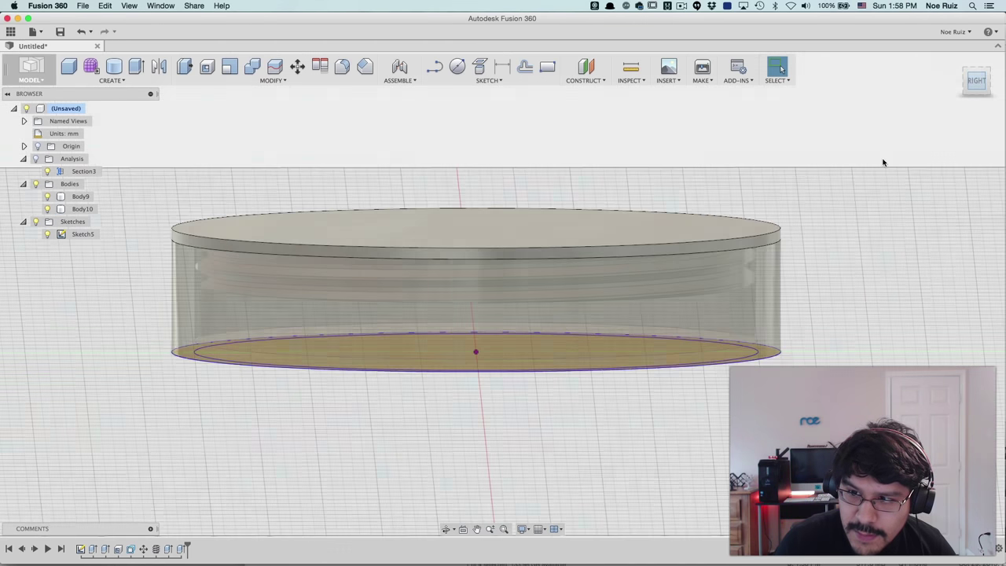
pyautogui.keyDown('shift'); pyautogui.moveTo(835, 224); pyautogui.dragTo(785, 196, button='middle'); pyautogui.keyUp('shift')
pyautogui.scroll(2, 329, 200)
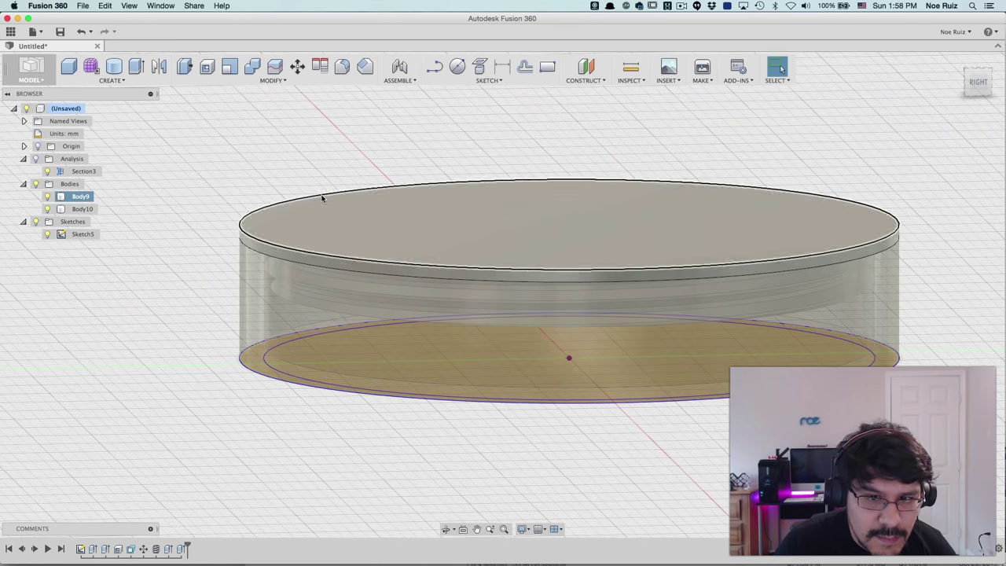
pyautogui.click(46, 196)
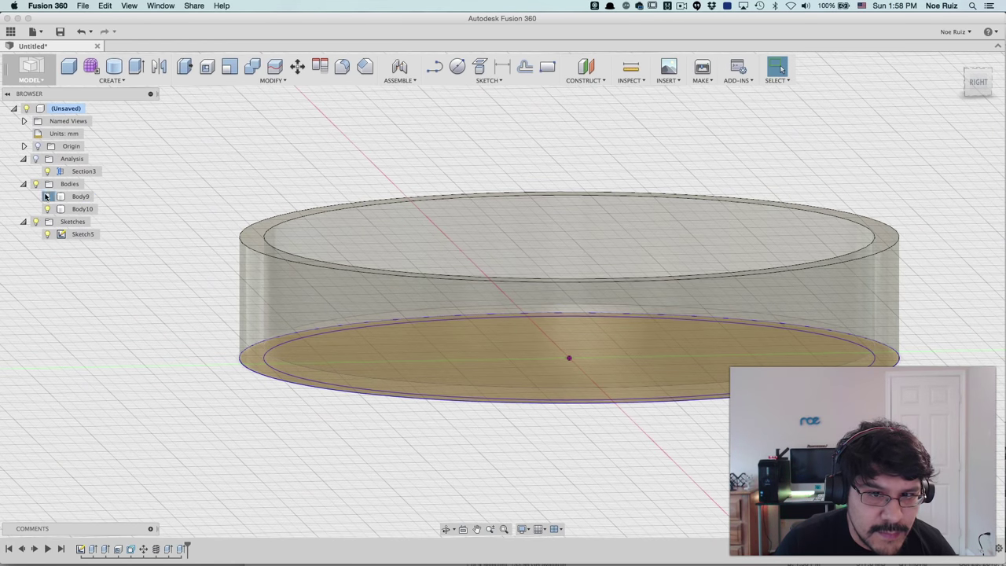
pyautogui.click(46, 196)
pyautogui.click(46, 196)
pyautogui.keyDown('shift'); pyautogui.moveTo(157, 209); pyautogui.dragTo(280, 246, button='middle'); pyautogui.keyUp('shift')
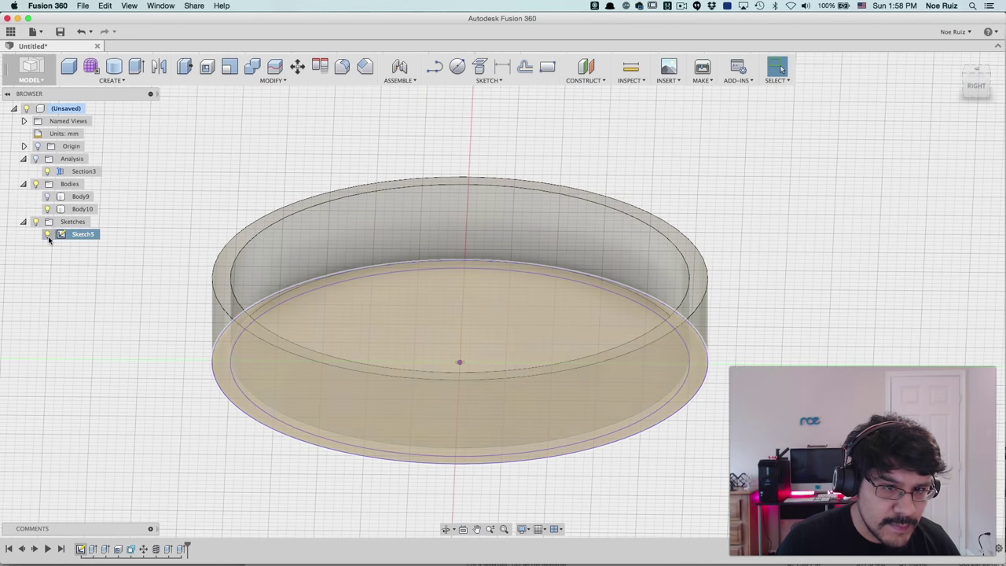
pyautogui.click(47, 234)
# Start a modeled right-hand M50x2 ISO Metric thread, class 6H, on the container's inner wall face.
pyautogui.scroll(3, 285, 247)
pyautogui.click(285, 247)
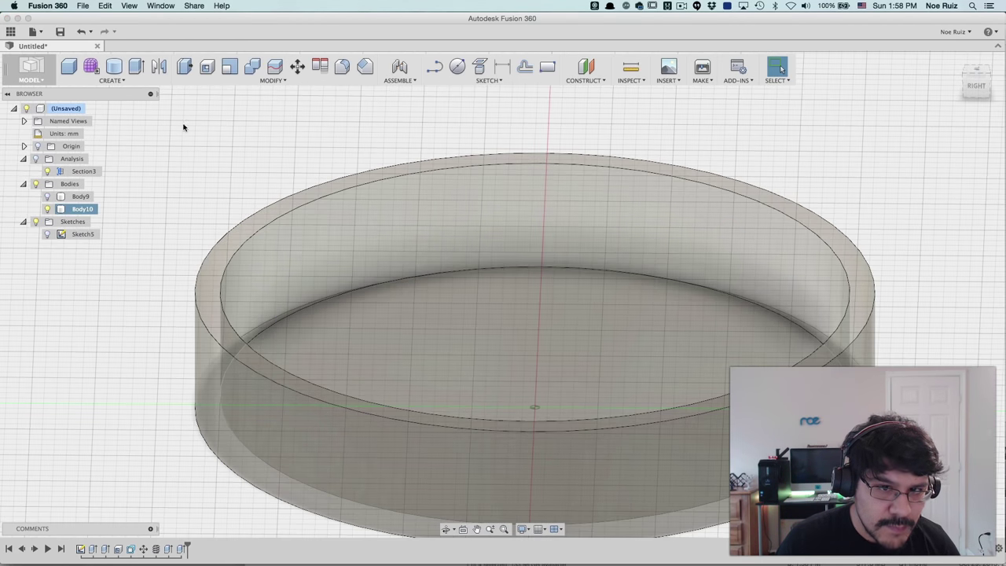
pyautogui.click(111, 80)
pyautogui.click(101, 234)
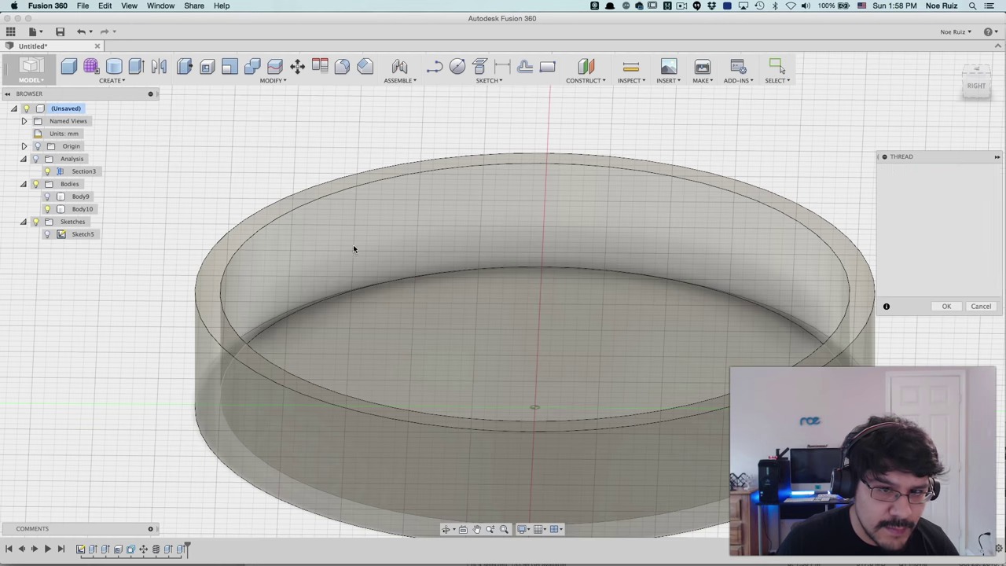
pyautogui.click(341, 217)
pyautogui.scroll(-2, 341, 218)
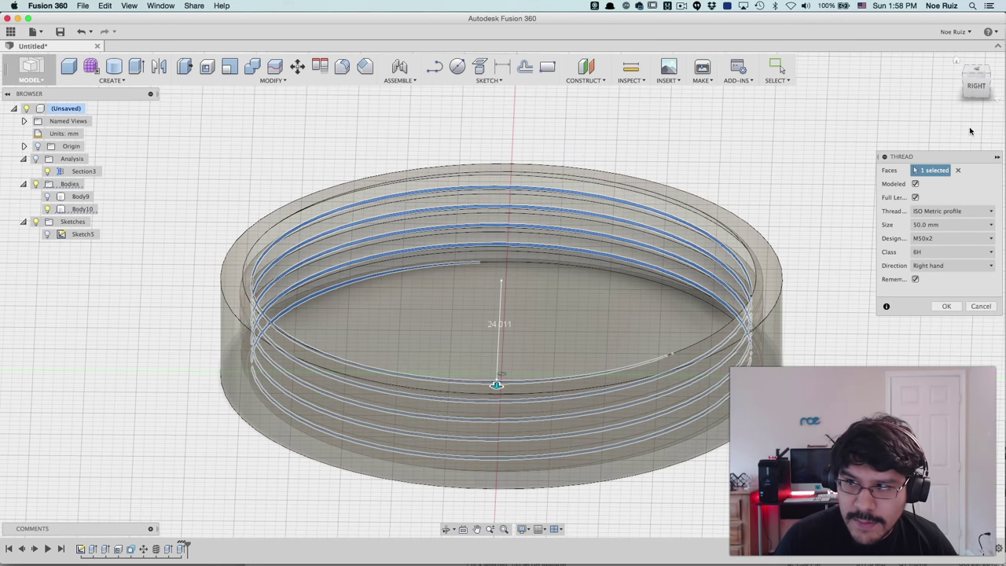
pyautogui.click(978, 91)
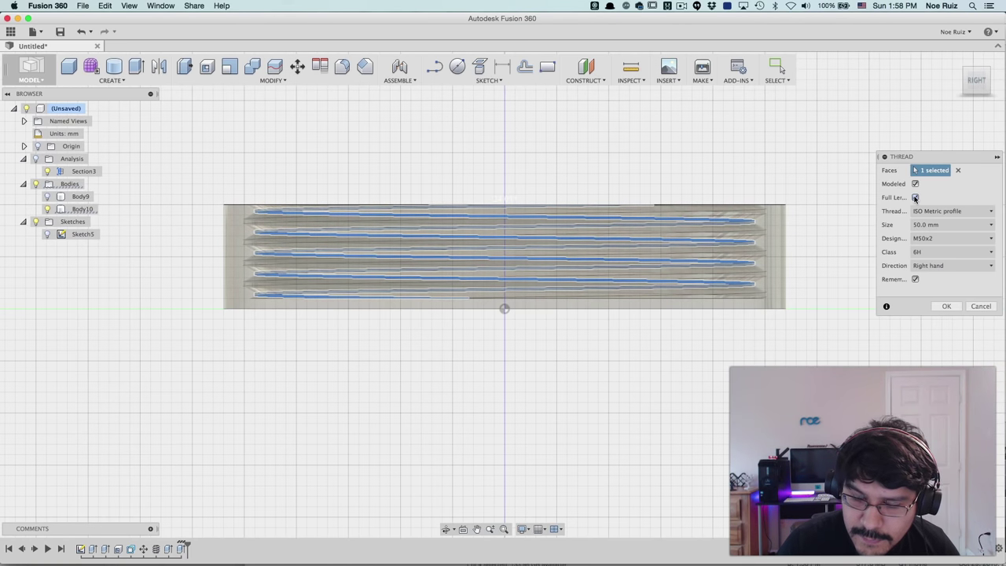
# Limit the container thread to a 4 mm length with 0 mm offset instead of full length, and create it.
pyautogui.click(915, 197)
pyautogui.scroll(2, 508, 199)
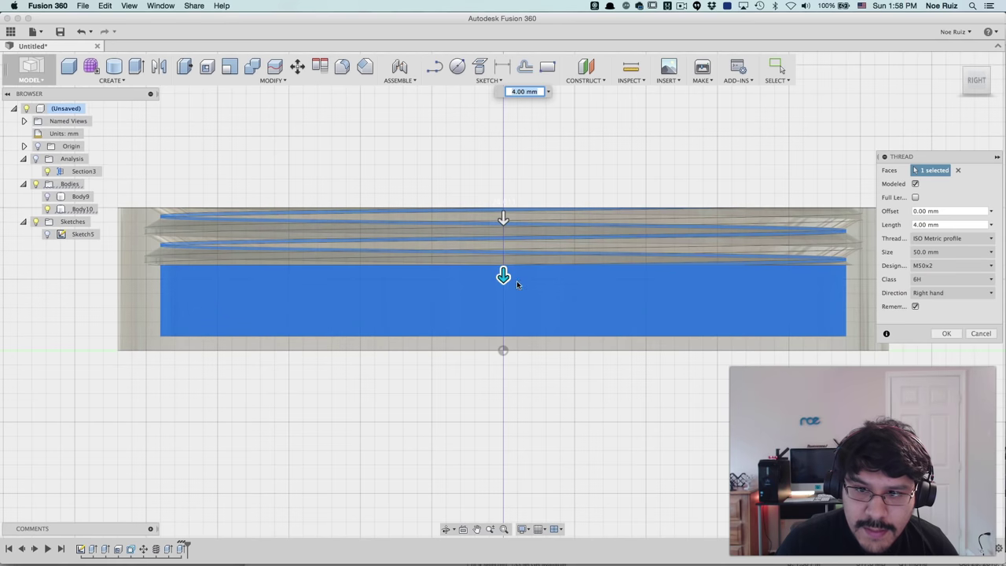
pyautogui.moveTo(503, 276)
pyautogui.mouseDown()
pyautogui.moveTo(503, 243)
pyautogui.moveTo(508, 304)
pyautogui.moveTo(506, 245)
pyautogui.moveTo(509, 300)
pyautogui.moveTo(511, 285)
pyautogui.mouseUp()
pyautogui.click(593, 292)
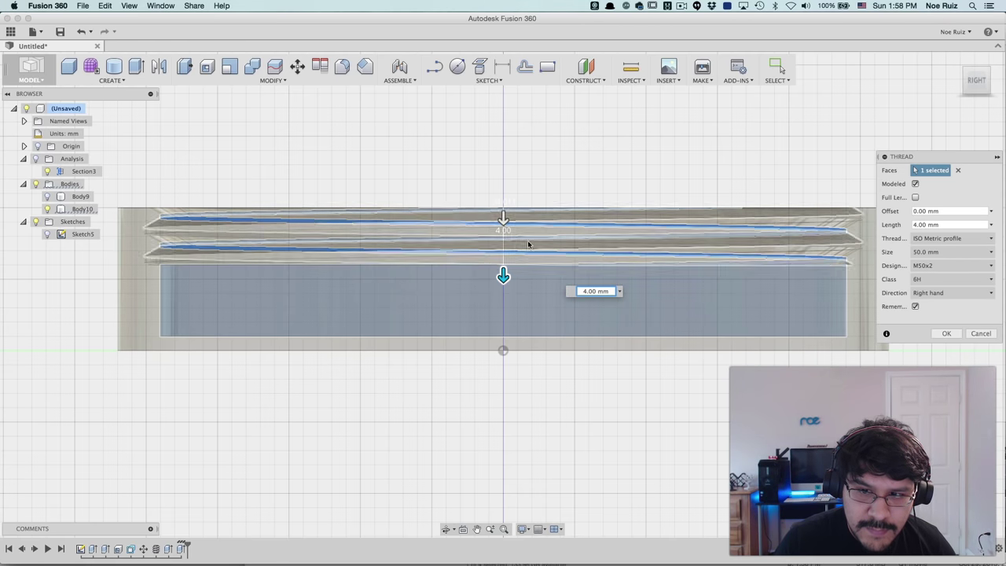
pyautogui.scroll(-3, 530, 242)
pyautogui.keyDown('shift'); pyautogui.moveTo(409, 159); pyautogui.dragTo(496, 170, button='middle'); pyautogui.keyUp('shift')
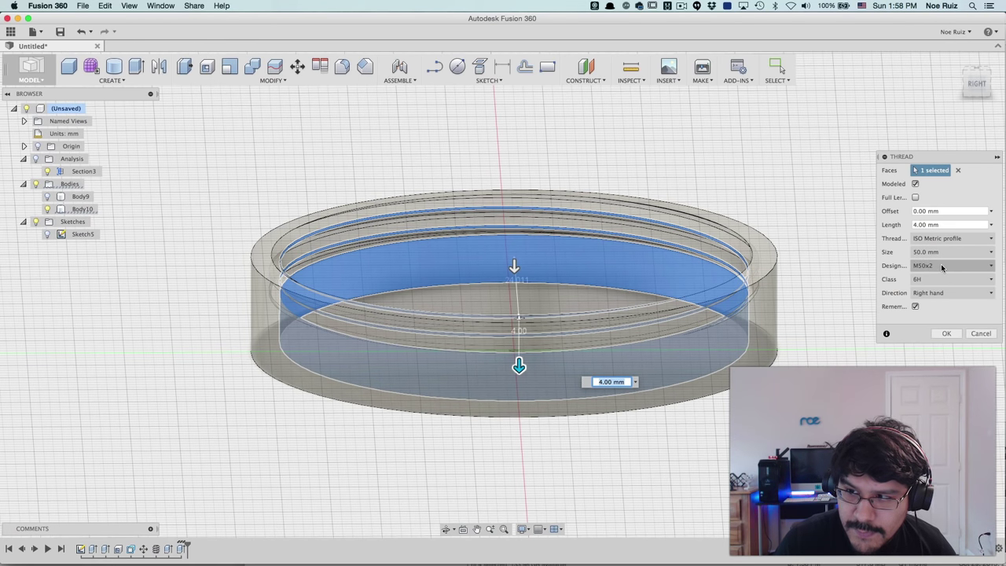
pyautogui.click(947, 334)
# Show the lid body again and compare its thread with the container's thread from the side.
pyautogui.keyDown('shift'); pyautogui.moveTo(848, 265); pyautogui.dragTo(825, 252, button='middle'); pyautogui.keyUp('shift')
pyautogui.click(972, 89)
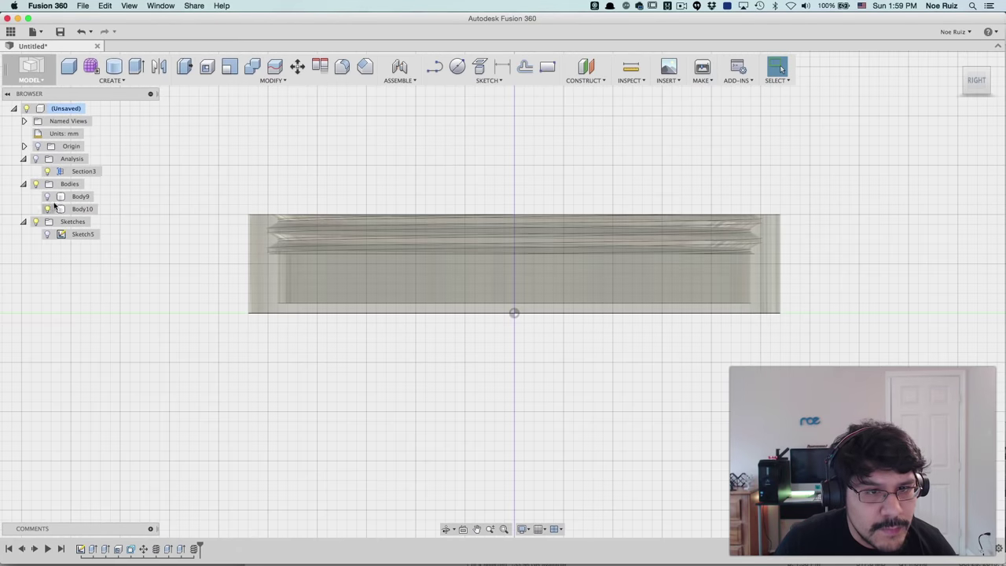
pyautogui.scroll(10, 771, 227)
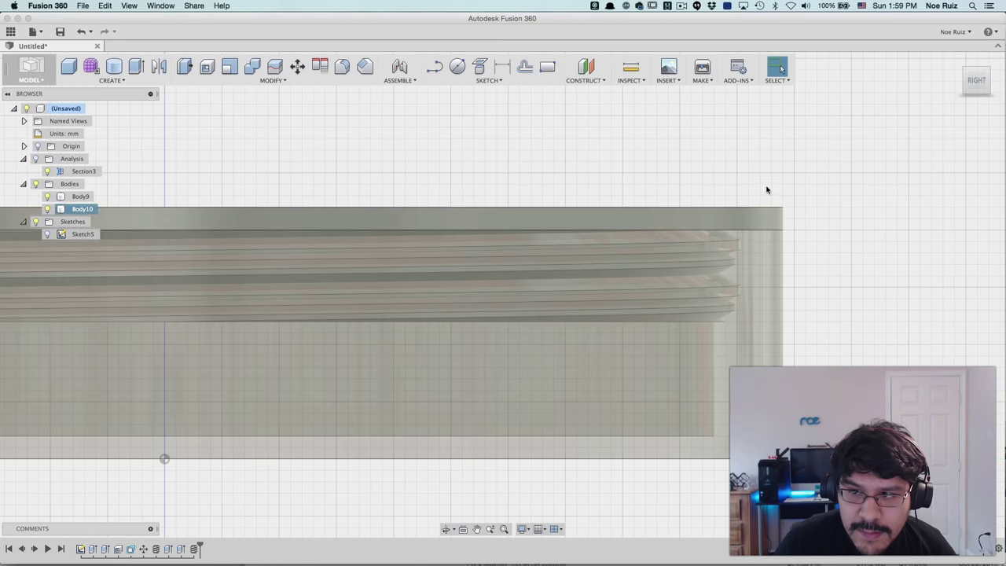
pyautogui.scroll(-2, 725, 227)
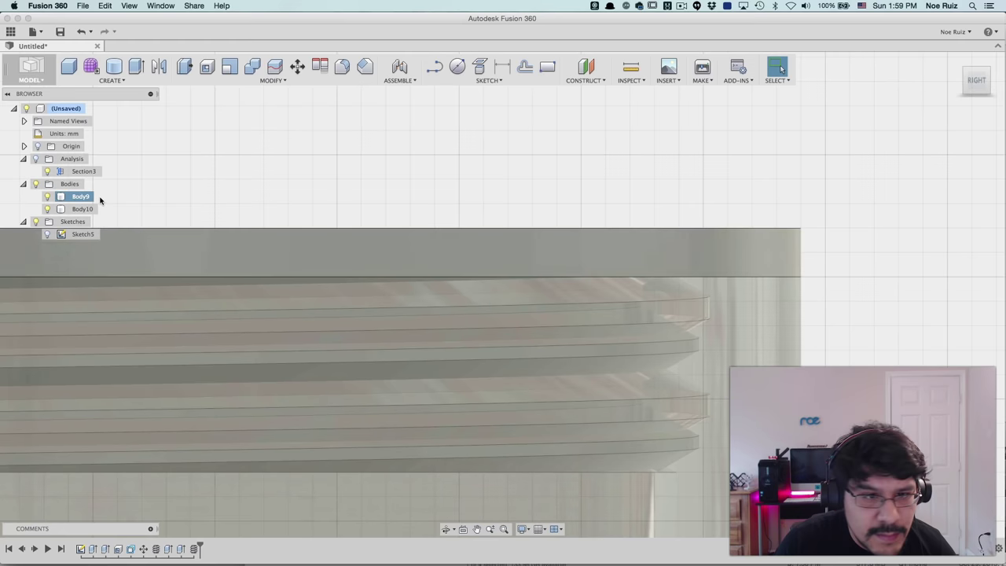
pyautogui.click(46, 197)
pyautogui.click(46, 197)
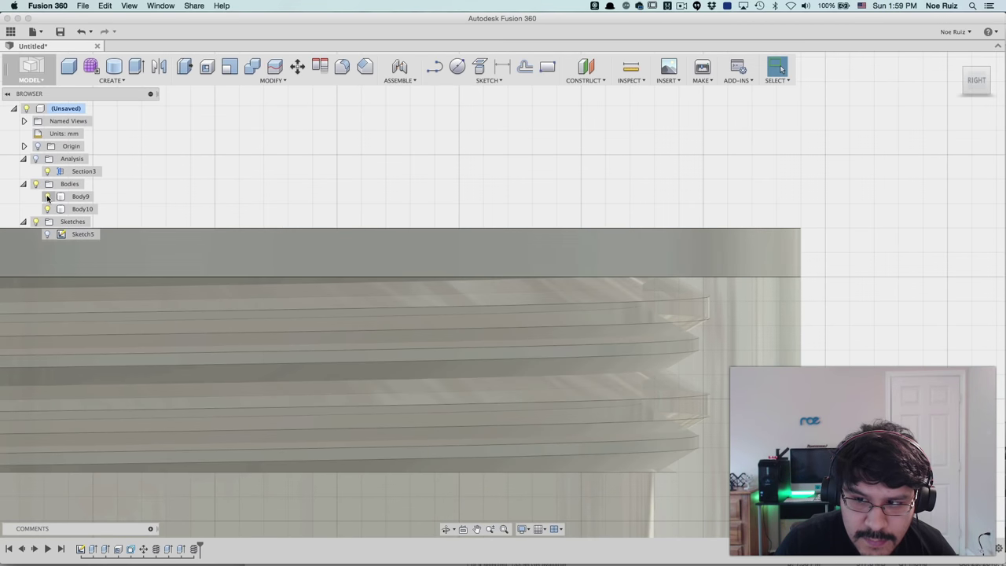
pyautogui.click(46, 197)
pyautogui.click(46, 198)
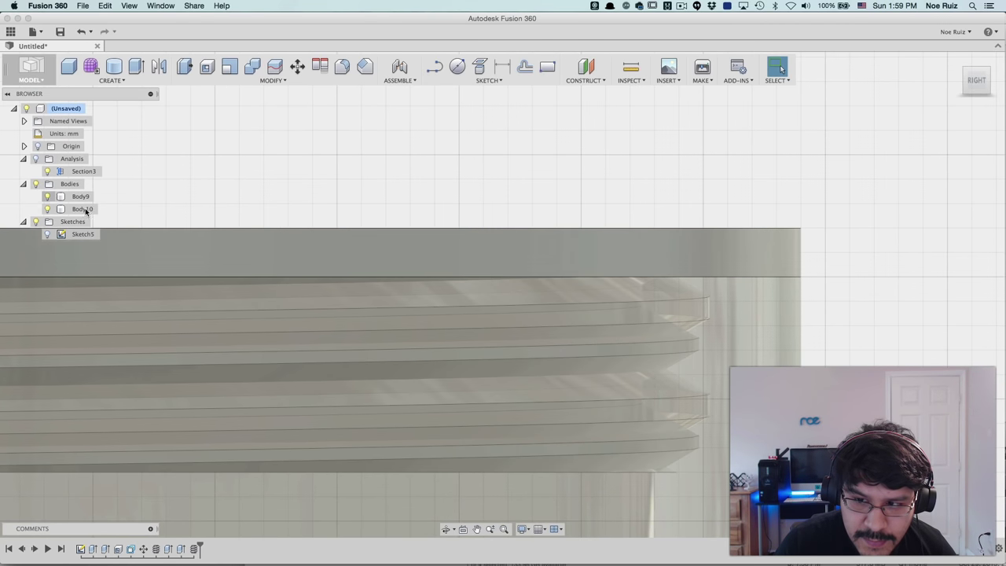
pyautogui.click(82, 209)
# Rotate the lid body about its vertical axis with Move, setting the Y Angle to -140 degrees to align the threads.
pyautogui.keyDown('shift'); pyautogui.moveTo(731, 285); pyautogui.dragTo(503, 126, button='middle'); pyautogui.keyUp('shift')
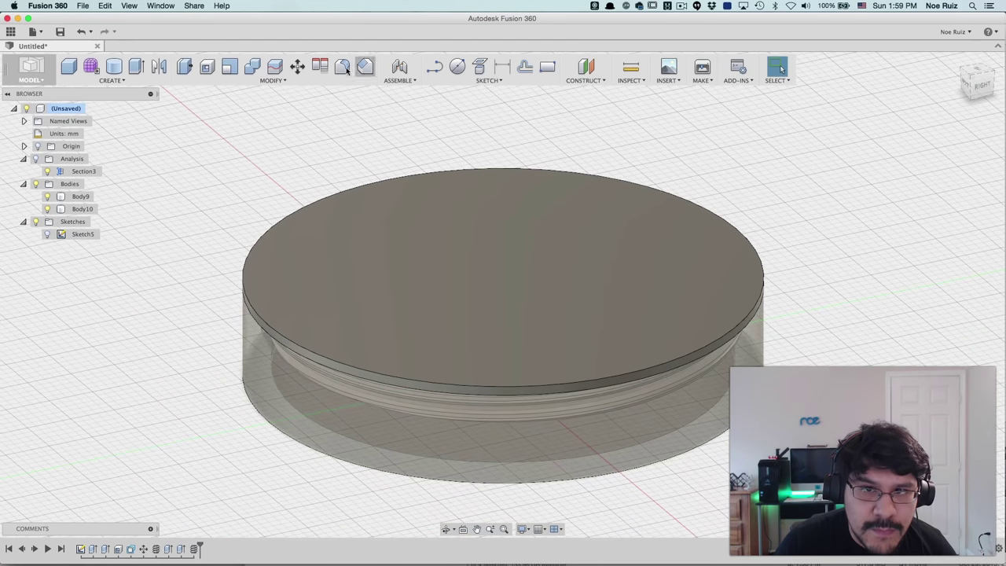
pyautogui.click(298, 66)
pyautogui.click(501, 277)
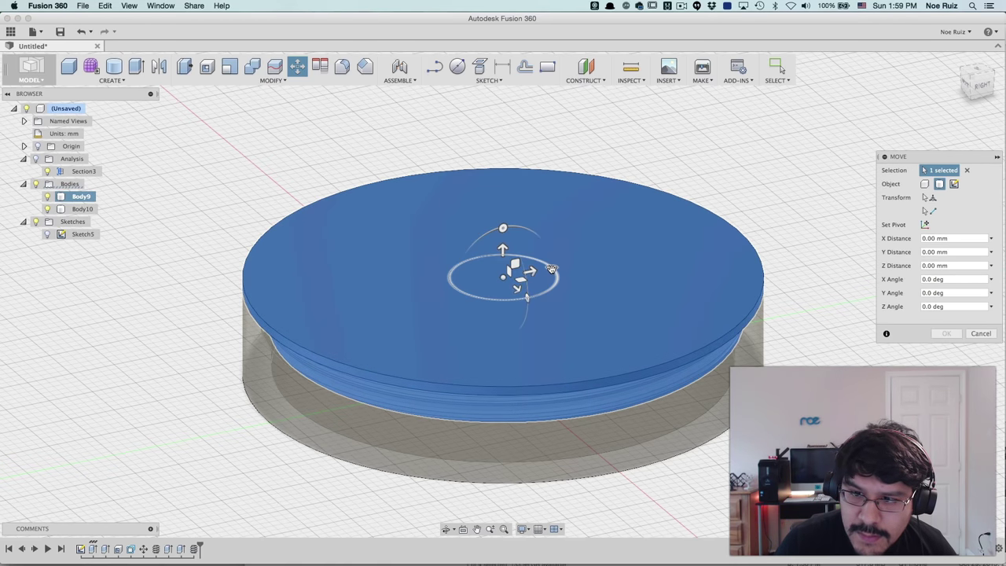
pyautogui.moveTo(551, 269)
pyautogui.mouseDown()
pyautogui.moveTo(551, 285)
pyautogui.moveTo(497, 309)
pyautogui.moveTo(461, 285)
pyautogui.moveTo(511, 259)
pyautogui.moveTo(557, 282)
pyautogui.mouseUp()
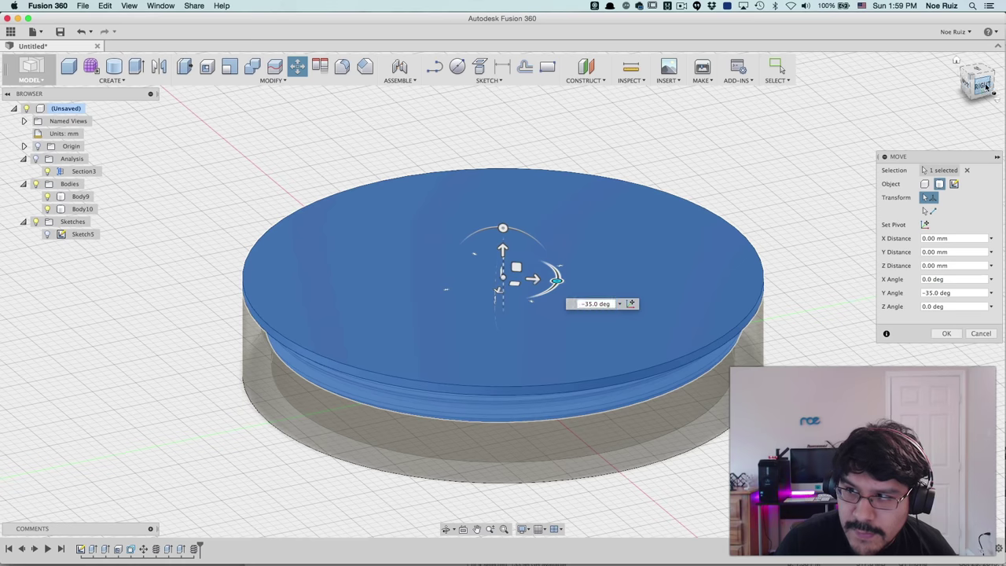
pyautogui.click(986, 87)
pyautogui.scroll(6, 685, 235)
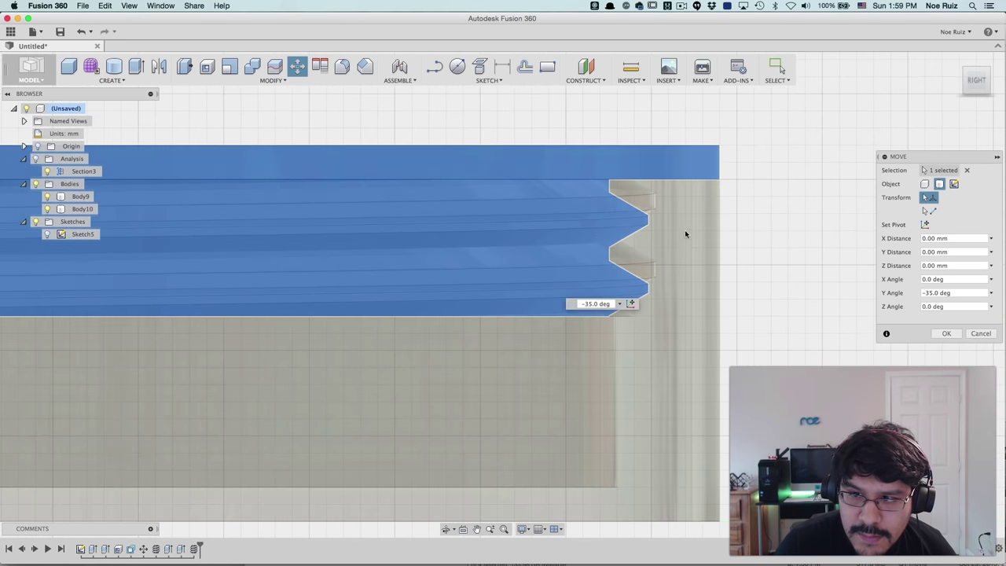
pyautogui.scroll(3, 686, 234)
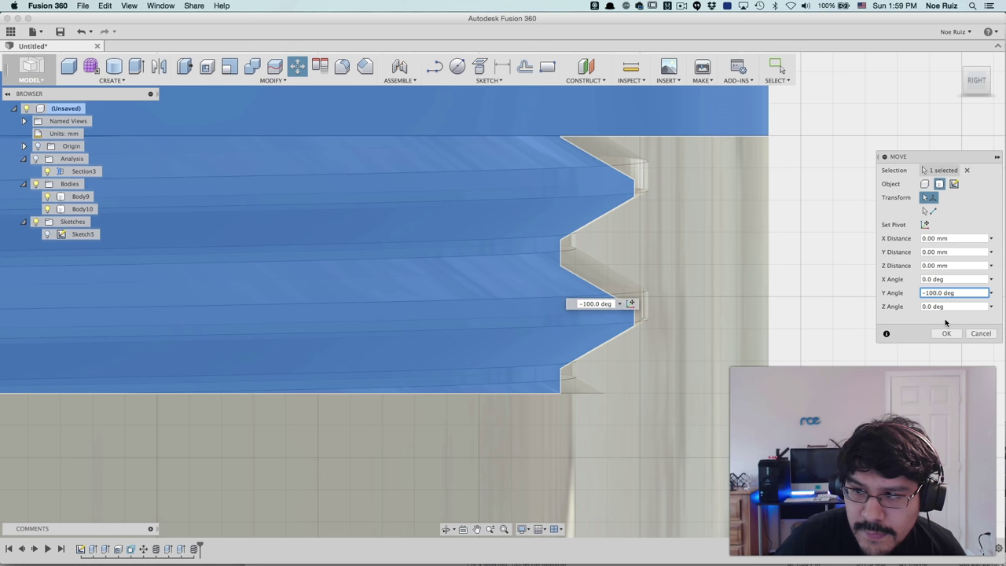
pyautogui.write('0')
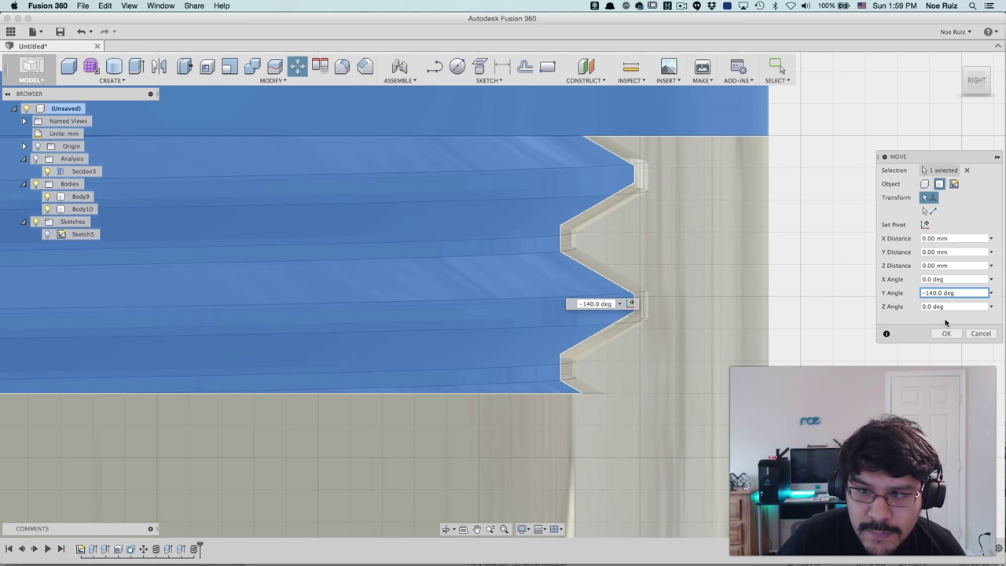
pyautogui.press('Return')
# Show the origin planes and create a Section Analysis through lid and container on the vertical plane containing the X axis, at 0 mm distance.
pyautogui.keyDown('shift'); pyautogui.moveTo(781, 69); pyautogui.dragTo(694, 229, button='middle'); pyautogui.keyUp('shift')
pyautogui.scroll(-5, 876, 247)
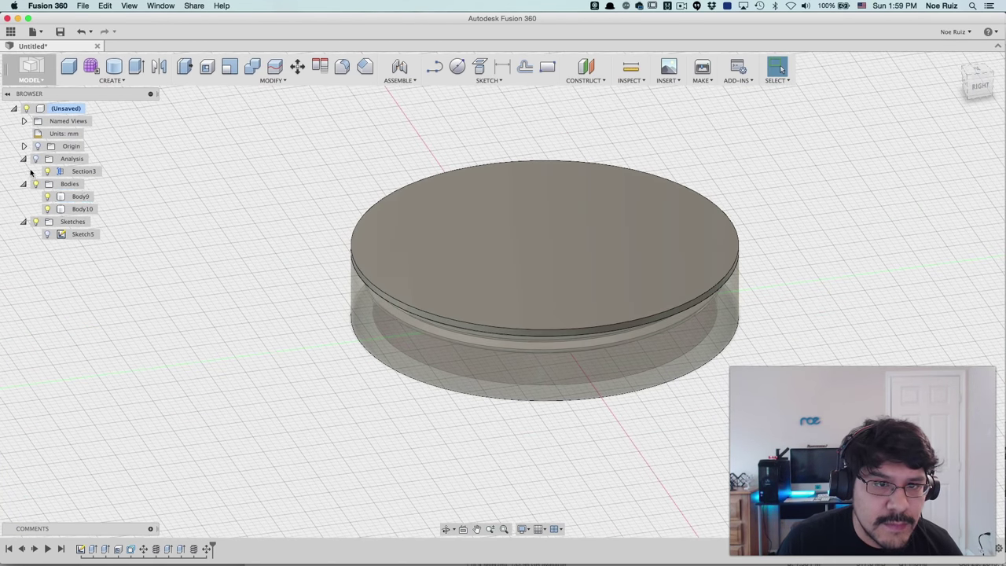
pyautogui.click(633, 80)
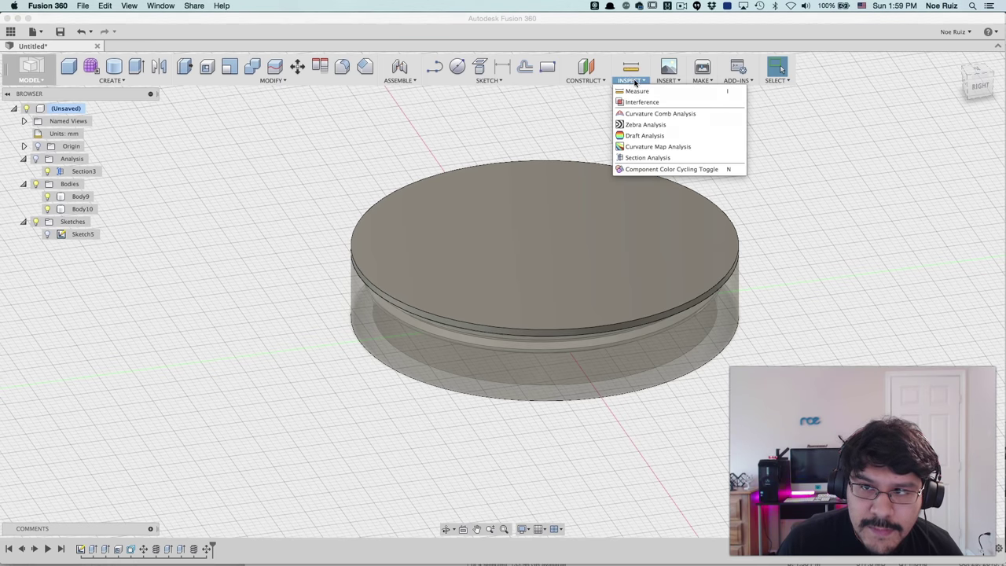
pyautogui.click(649, 160)
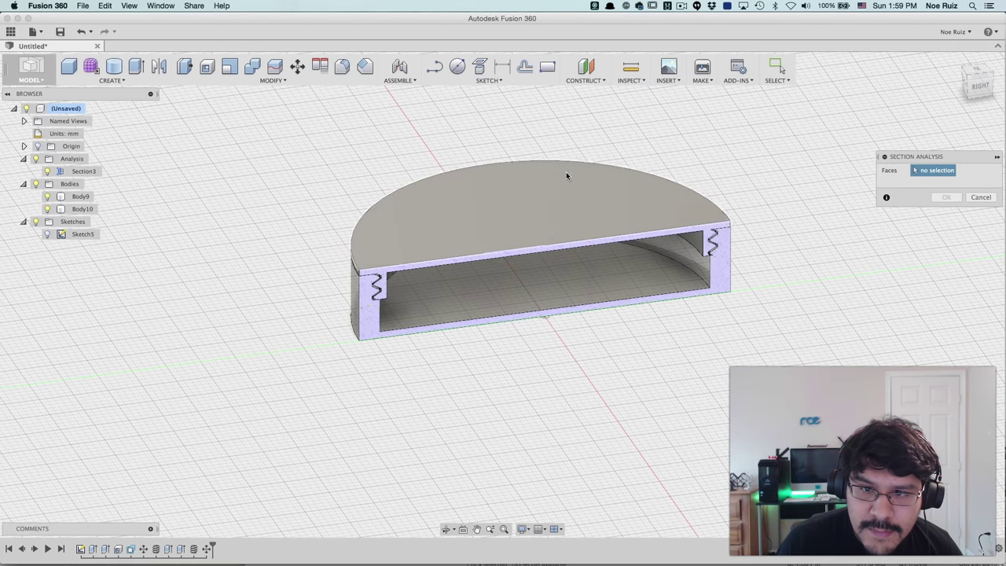
pyautogui.keyDown('shift'); pyautogui.moveTo(566, 172); pyautogui.dragTo(577, 243, button='middle'); pyautogui.keyUp('shift')
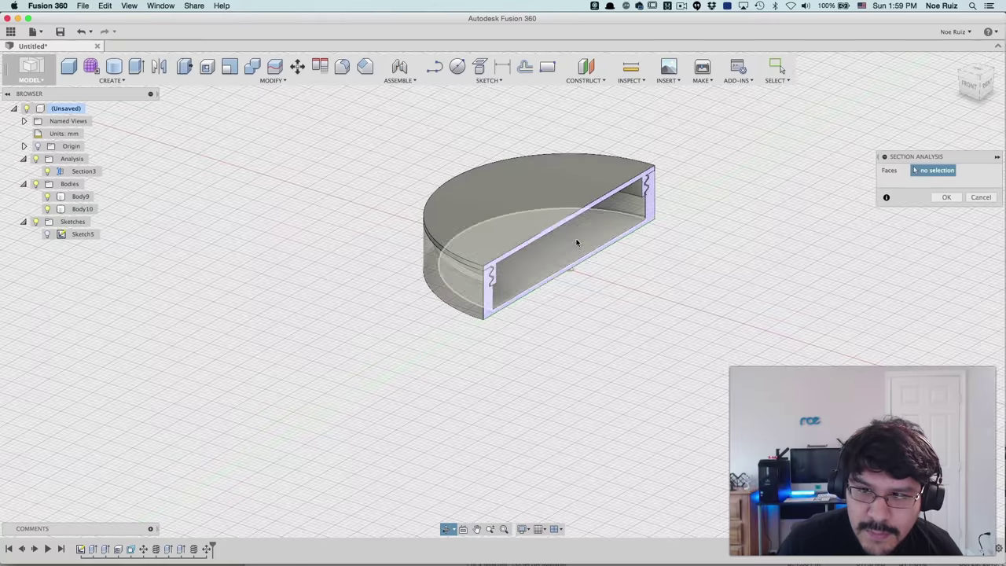
pyautogui.scroll(3, 618, 217)
pyautogui.keyDown('shift'); pyautogui.moveTo(504, 294); pyautogui.dragTo(642, 219, button='middle'); pyautogui.keyUp('shift')
pyautogui.scroll(-2, 641, 218)
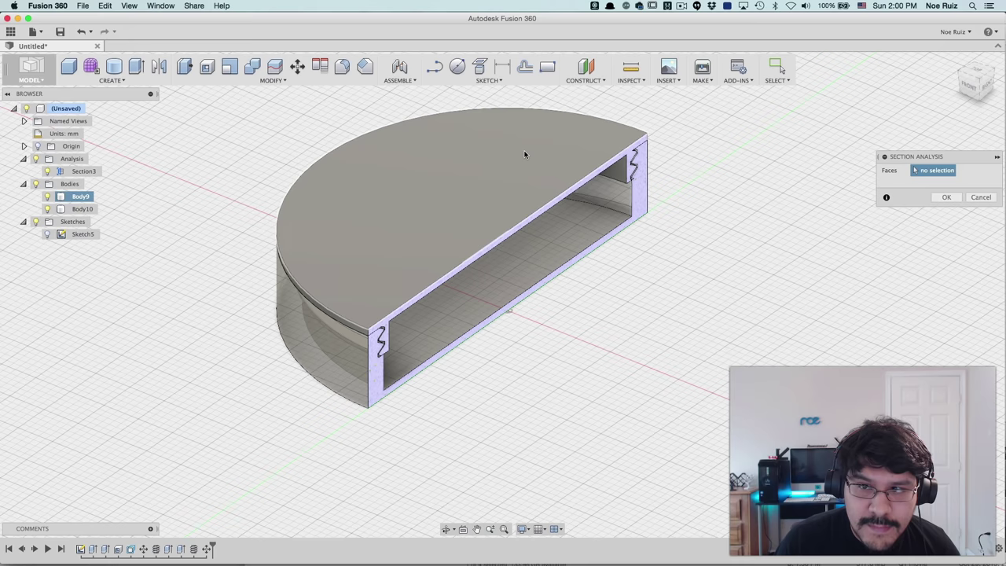
pyautogui.click(36, 147)
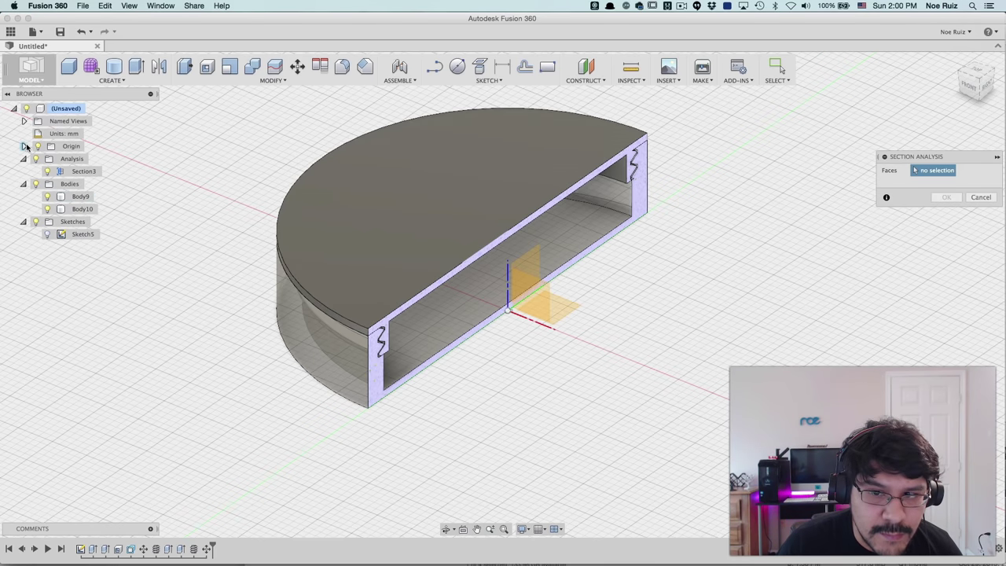
pyautogui.click(524, 288)
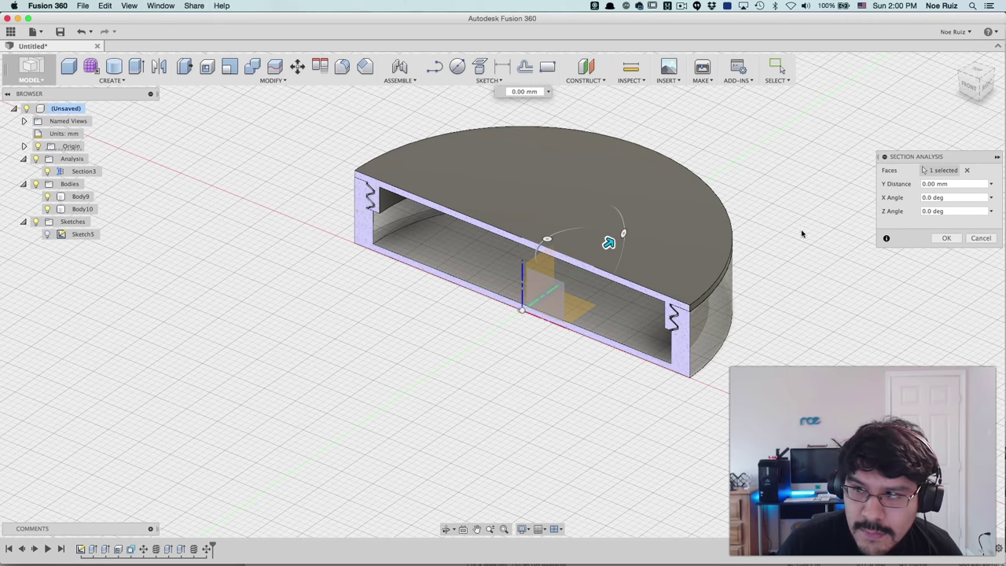
pyautogui.keyDown('shift'); pyautogui.moveTo(802, 228); pyautogui.dragTo(640, 367, button='middle'); pyautogui.keyUp('shift')
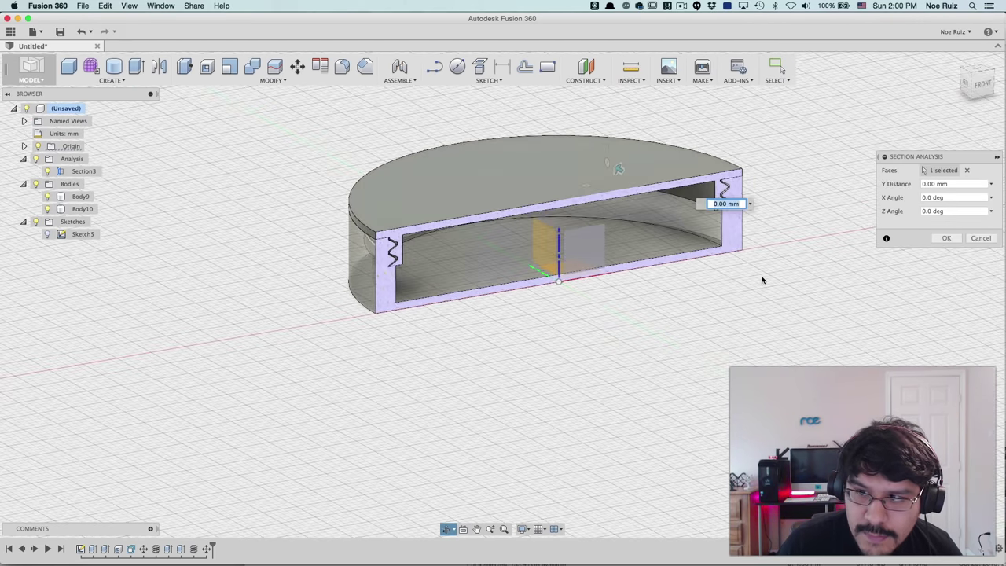
pyautogui.click(947, 238)
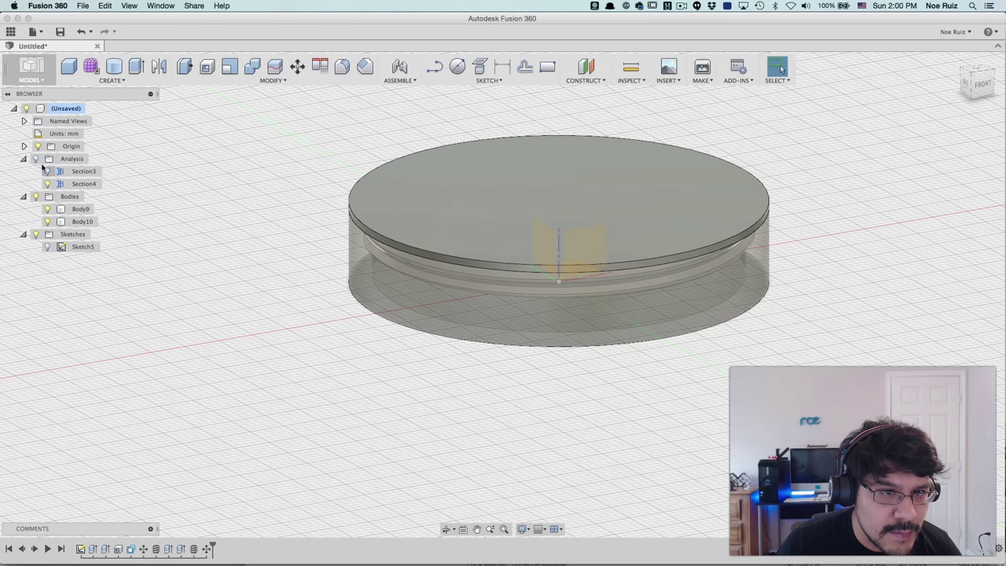
# Turn on the Analysis folder's visibility to cut the lid and container with Section4 only, leaving Section3 hidden.
pyautogui.click(24, 159)
pyautogui.click(36, 158)
pyautogui.click(24, 159)
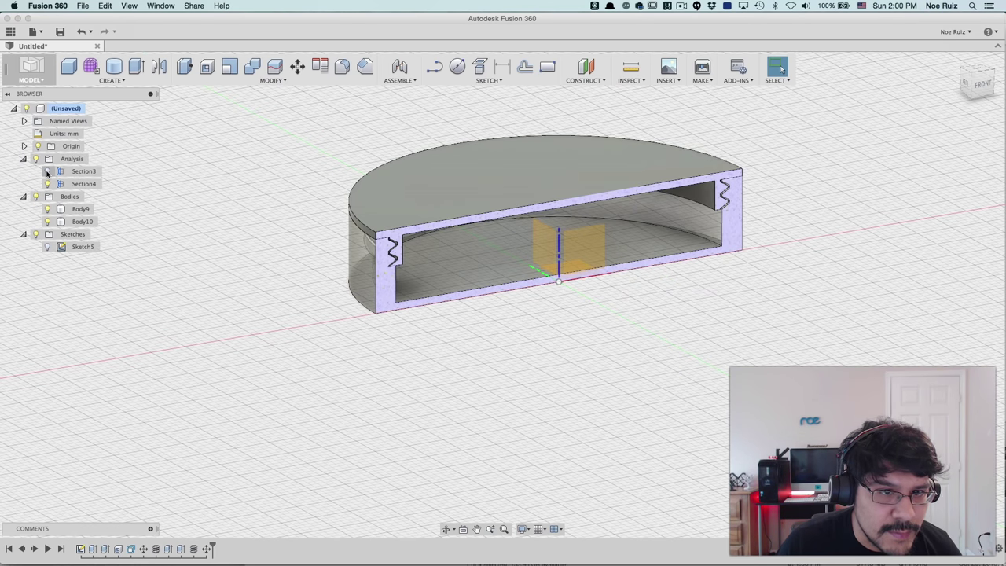
pyautogui.click(47, 173)
pyautogui.click(47, 183)
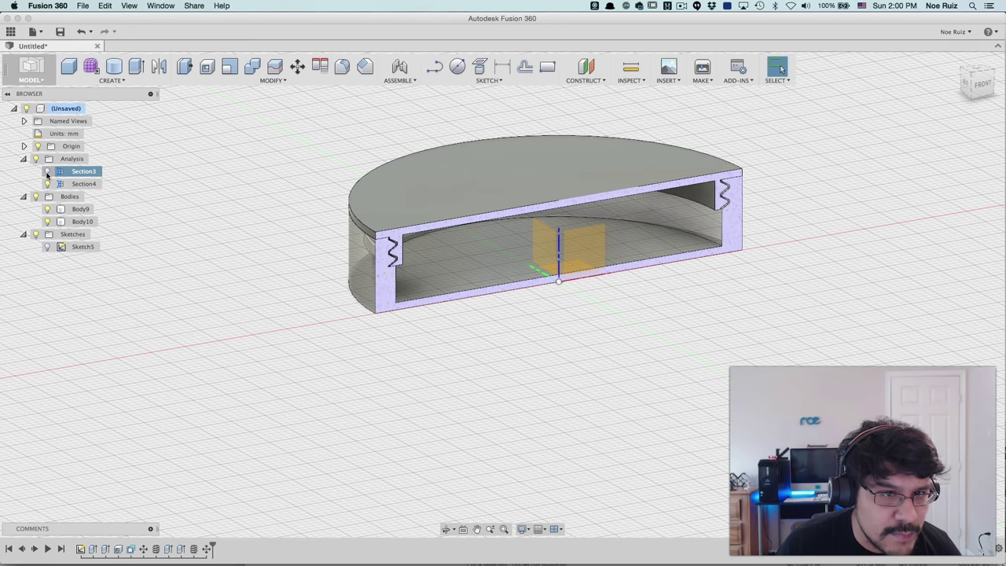
# Examine the clearance between the lid and container threads in the sectioned wall from the front.
pyautogui.scroll(5, 837, 128)
pyautogui.keyDown('shift'); pyautogui.moveTo(837, 128); pyautogui.dragTo(817, 206, button='middle'); pyautogui.keyUp('shift')
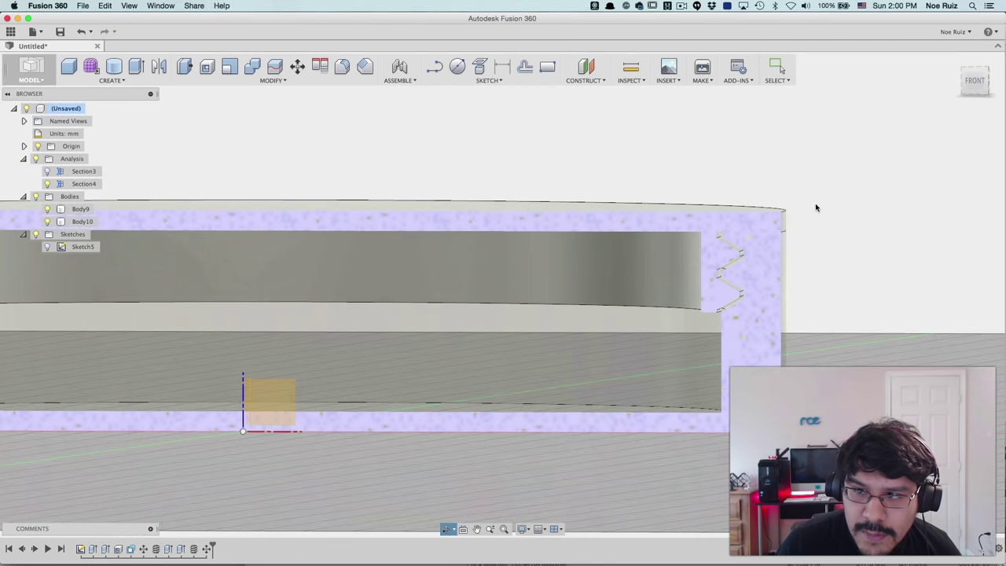
pyautogui.scroll(5, 825, 250)
pyautogui.scroll(6, 633, 260)
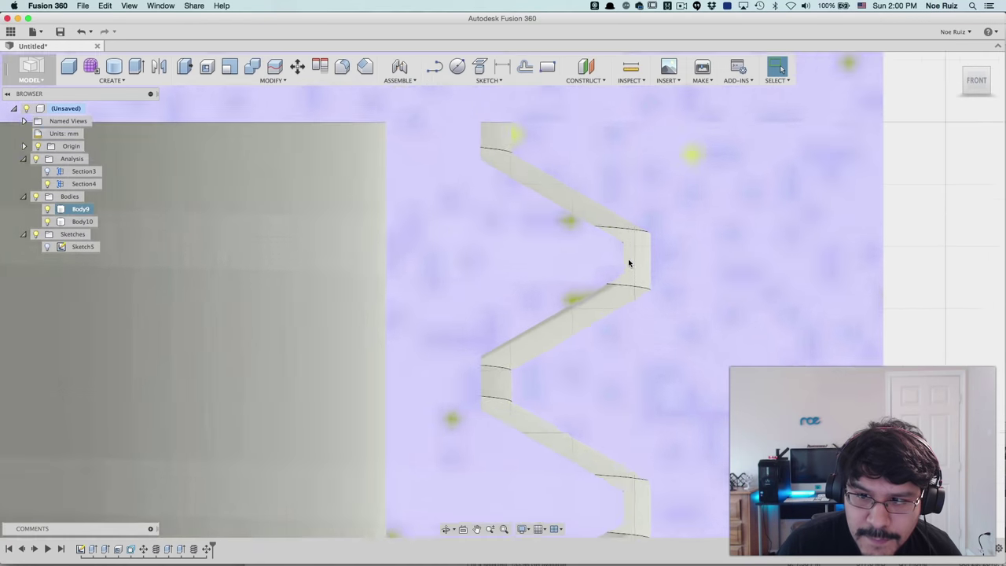
pyautogui.scroll(-5, 633, 267)
pyautogui.moveTo(647, 283)
pyautogui.keyDown('shift'); pyautogui.mouseDown(button='middle')
pyautogui.moveTo(636, 283)
pyautogui.moveTo(655, 284)
pyautogui.mouseUp(button='middle'); pyautogui.keyUp('shift')
pyautogui.scroll(3, 599, 239)
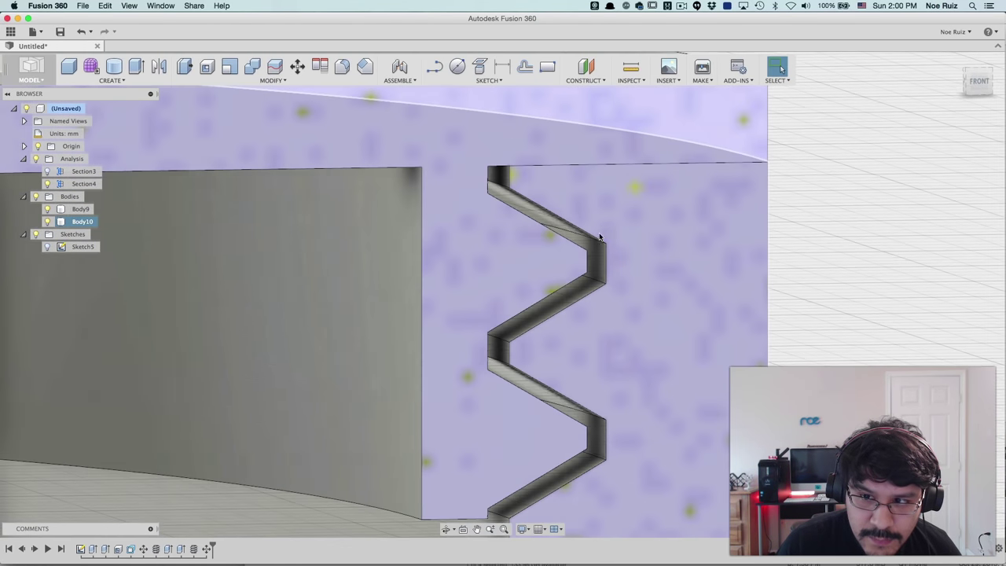
pyautogui.scroll(-2, 598, 265)
pyautogui.scroll(3, 595, 262)
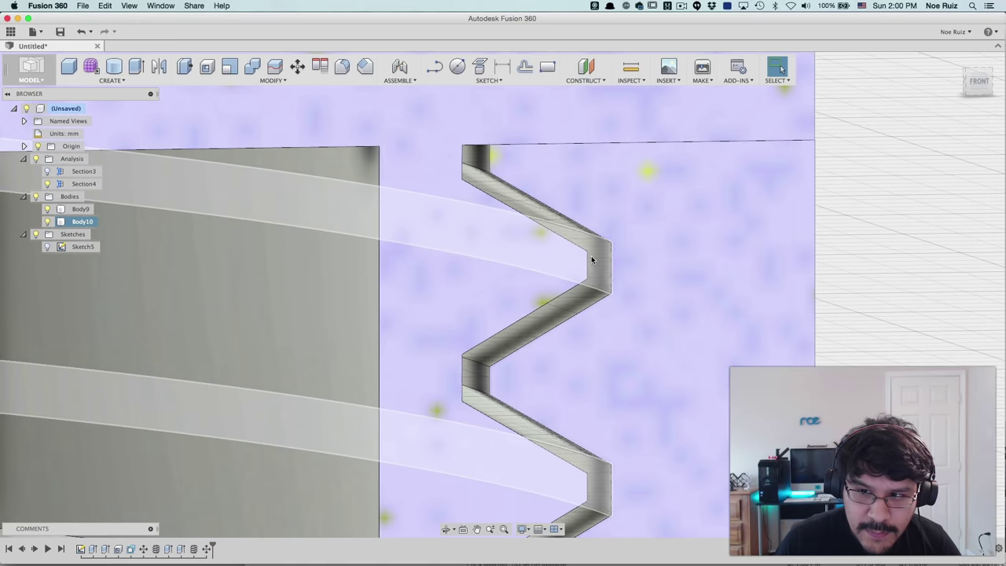
# Measure the gap between the facing thread faces of the container and the lid with a precision of 0.123.
pyautogui.press('i')
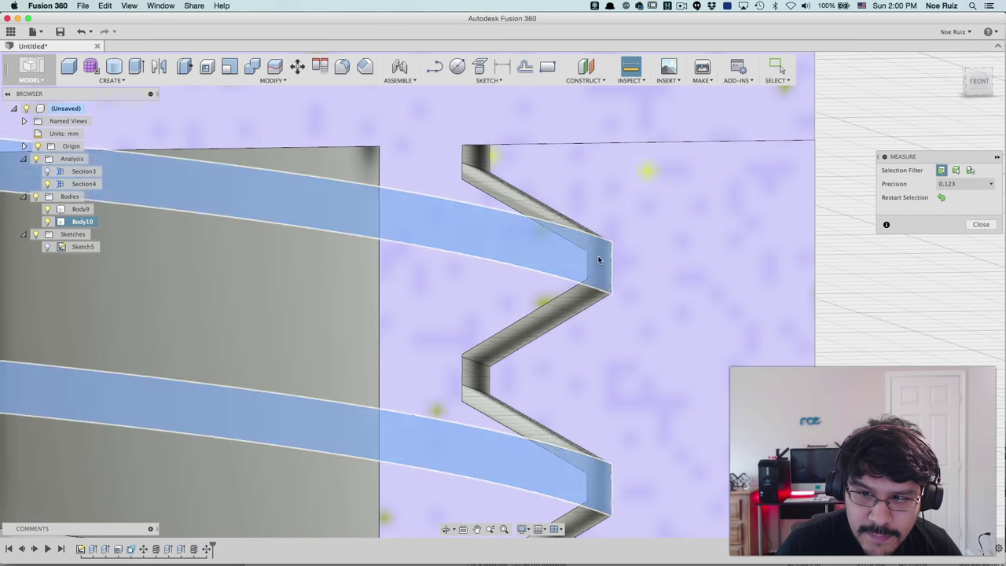
pyautogui.click(598, 260)
pyautogui.keyDown('shift'); pyautogui.moveTo(629, 288); pyautogui.dragTo(611, 285, button='middle'); pyautogui.keyUp('shift')
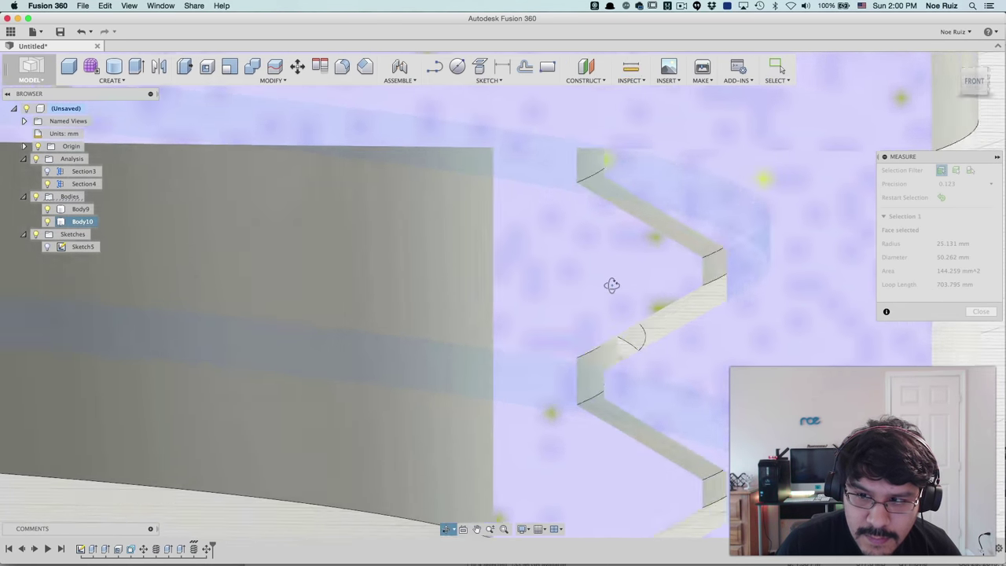
pyautogui.click(712, 270)
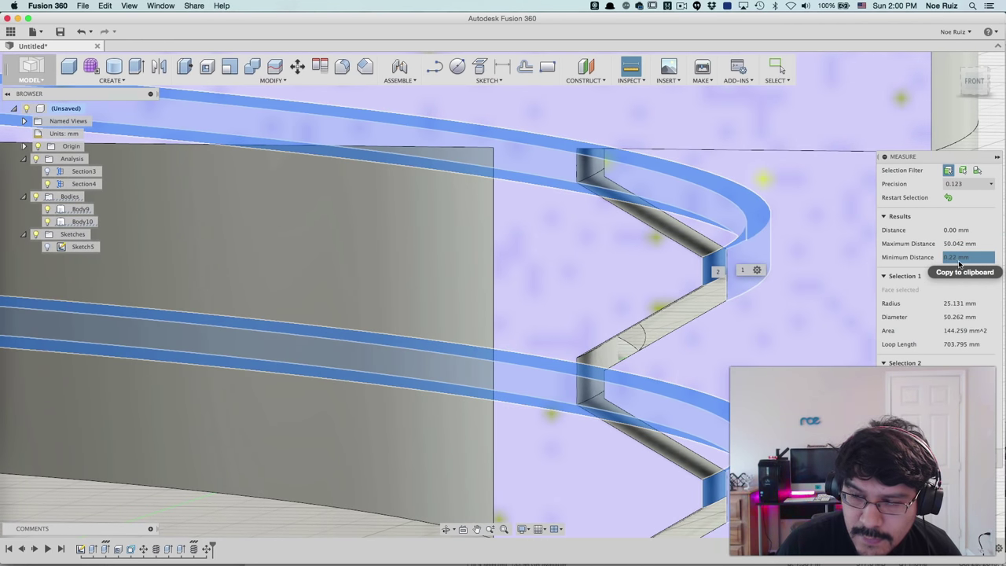
pyautogui.click(990, 456)
# Inspect the sectioned thread fit on both sides, and briefly hide the lid body to check the container's thread alone.
pyautogui.scroll(-5, 716, 341)
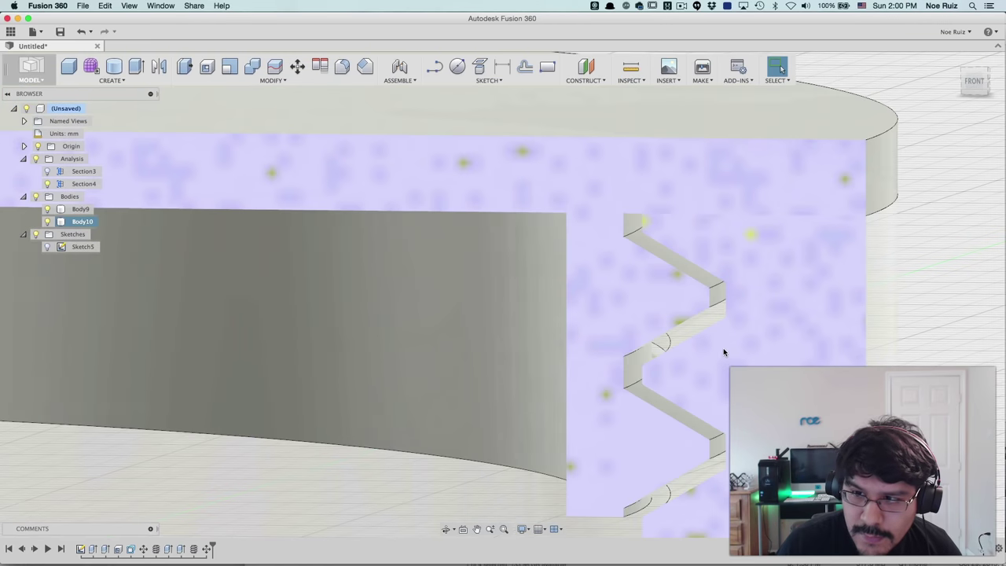
pyautogui.scroll(4, 656, 328)
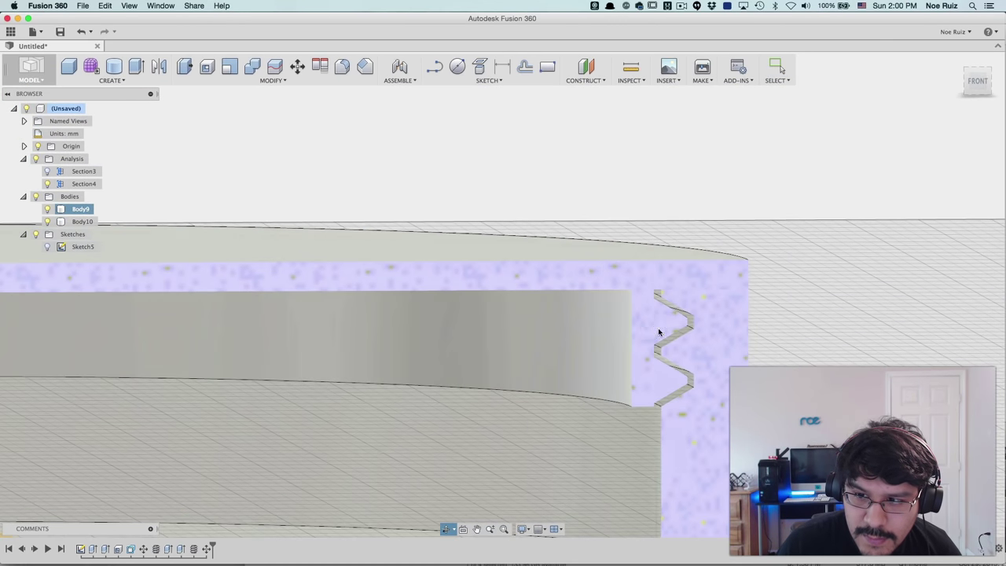
pyautogui.scroll(4, 692, 288)
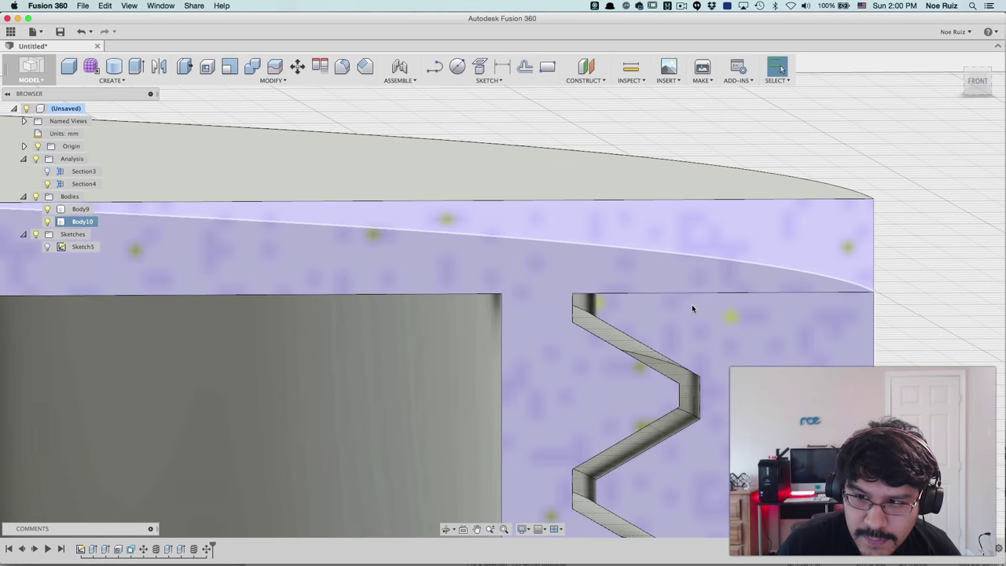
pyautogui.scroll(-5, 693, 305)
pyautogui.scroll(-5, 694, 307)
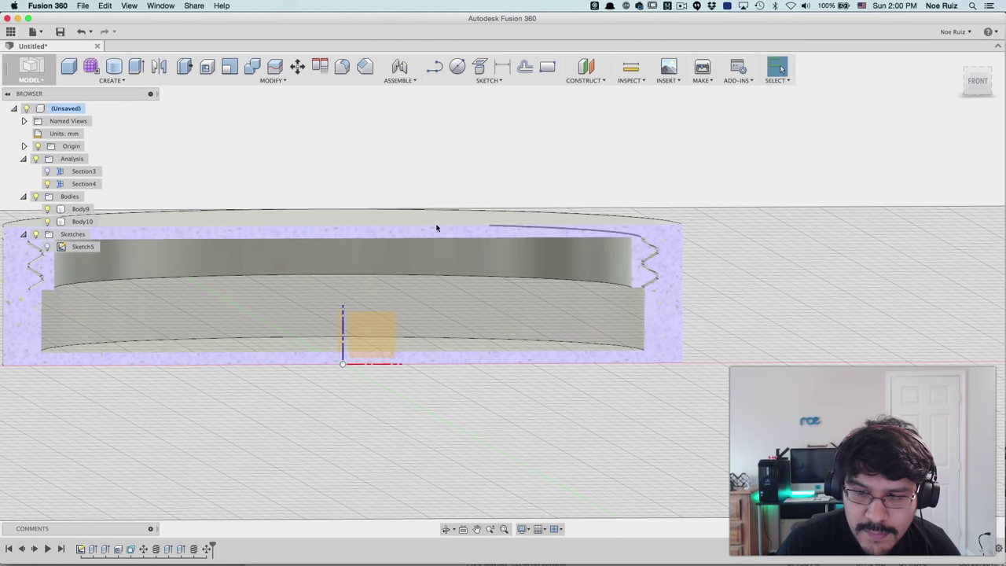
pyautogui.keyDown('shift'); pyautogui.moveTo(294, 207); pyautogui.dragTo(395, 271, button='middle'); pyautogui.keyUp('shift')
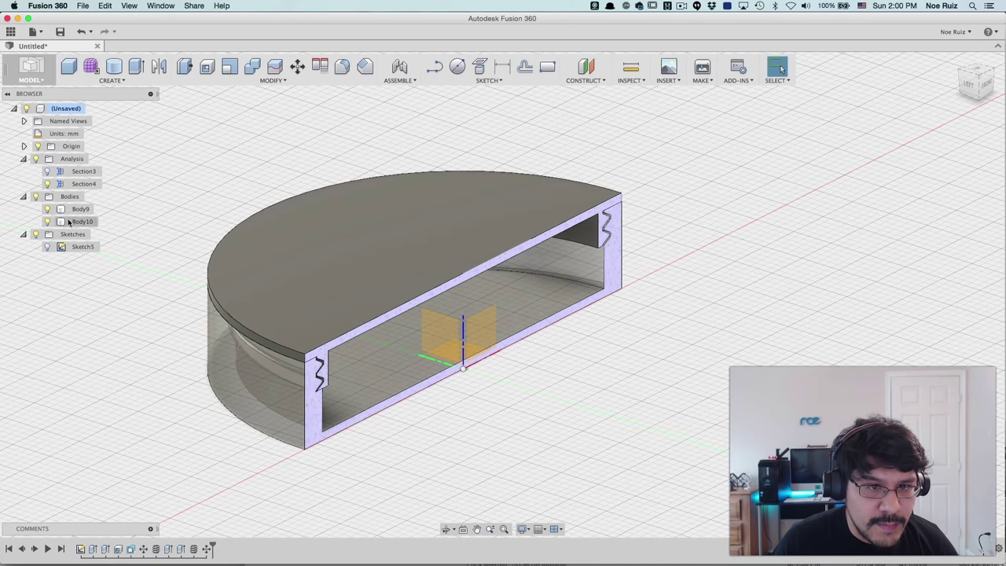
pyautogui.click(48, 209)
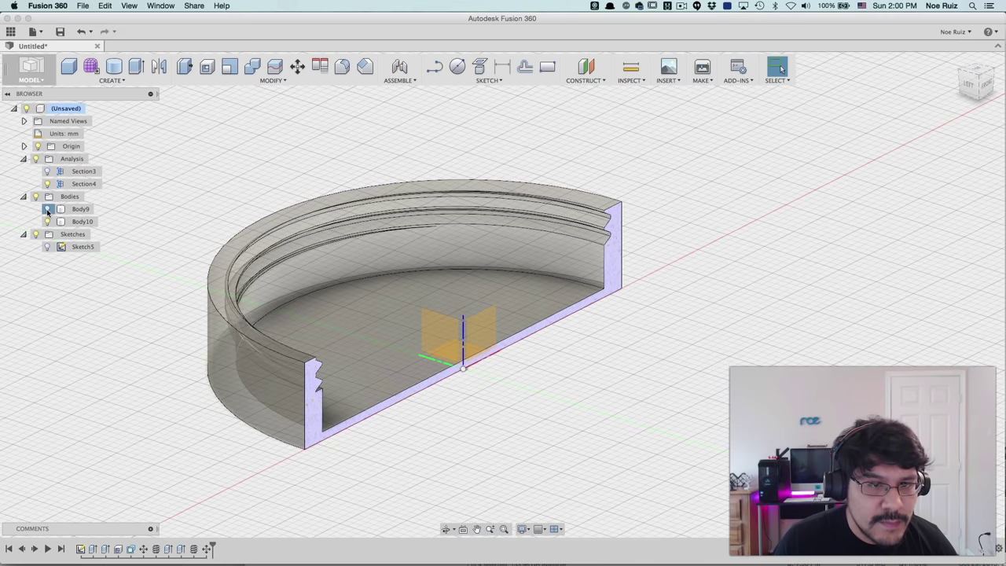
pyautogui.click(48, 210)
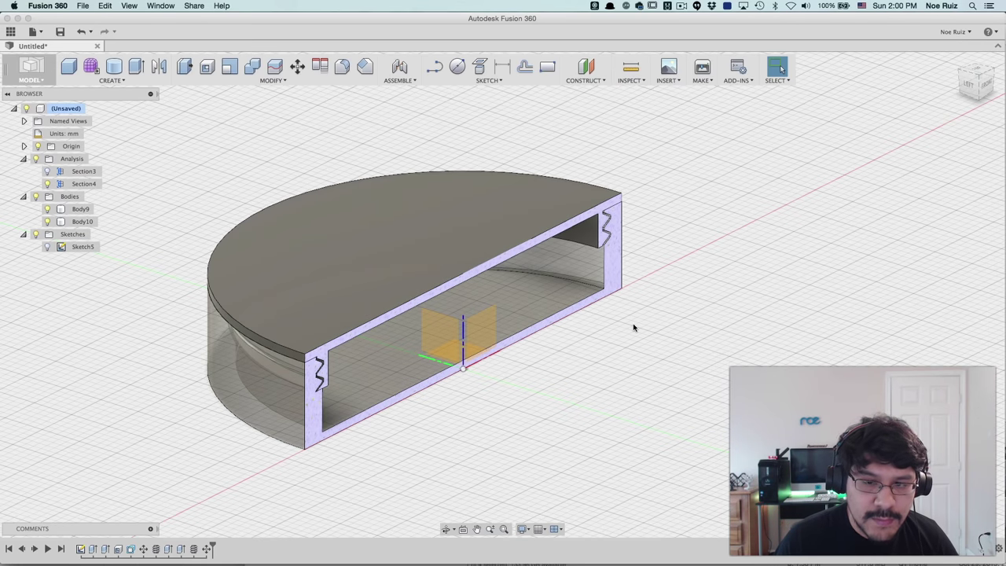
pyautogui.keyDown('shift'); pyautogui.moveTo(588, 373); pyautogui.dragTo(566, 352, button='middle'); pyautogui.keyUp('shift')
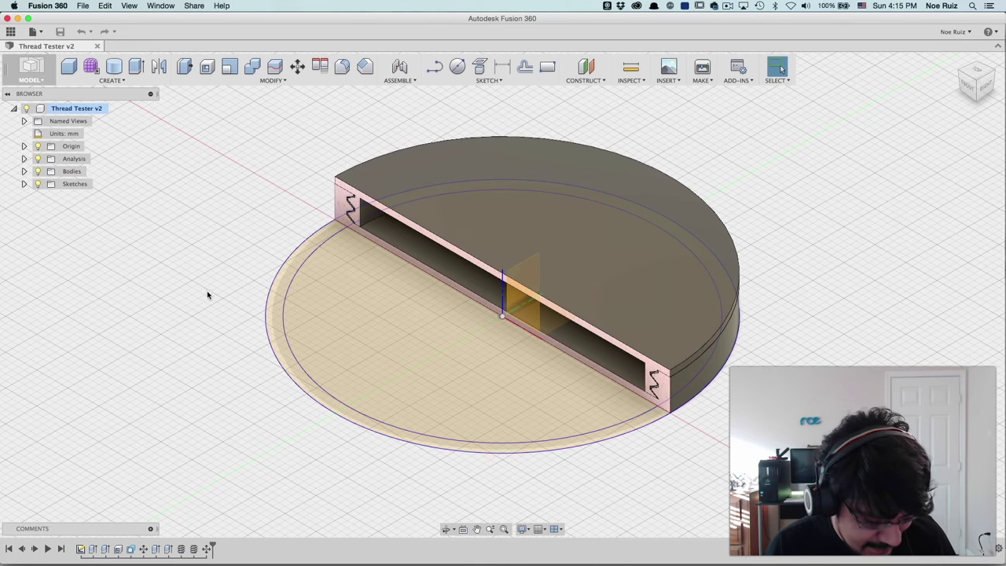
# Examine the crests, roots and flank clearance of the sectioned threads in the Thread Tester v2 model.
pyautogui.keyDown('shift'); pyautogui.moveTo(220, 314); pyautogui.dragTo(265, 274, button='middle'); pyautogui.keyUp('shift')
pyautogui.scroll(3, 290, 293)
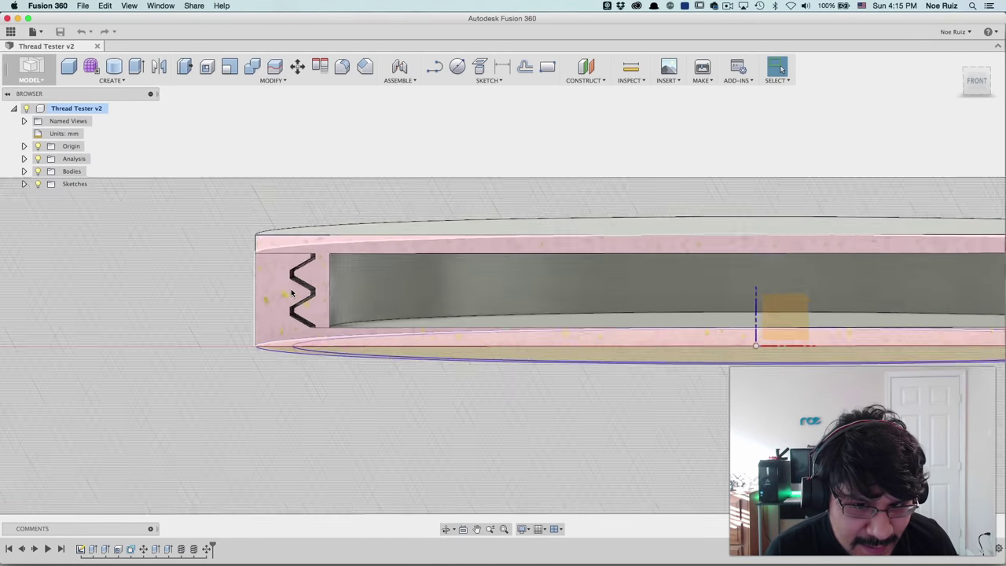
pyautogui.scroll(6, 291, 293)
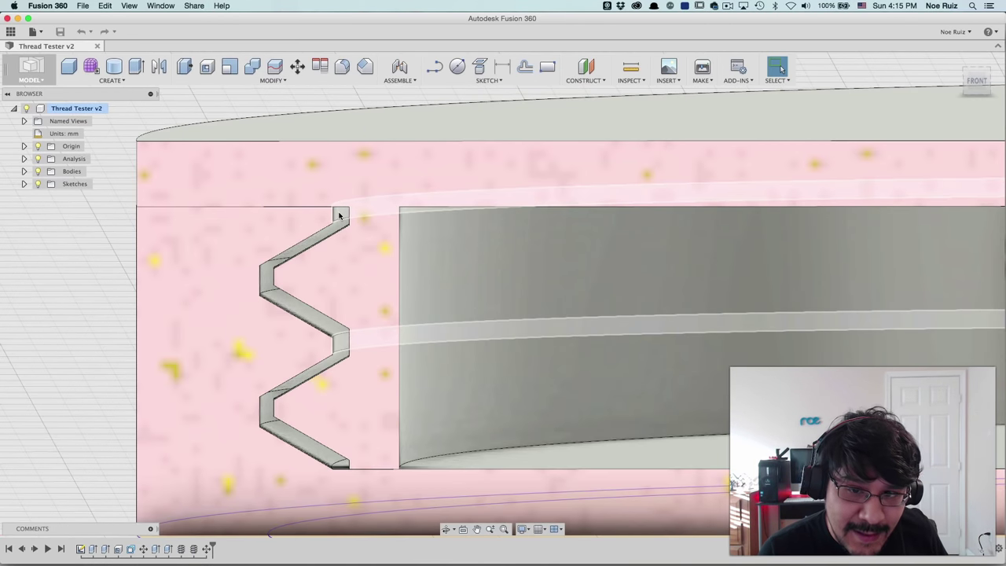
pyautogui.scroll(-1, 339, 215)
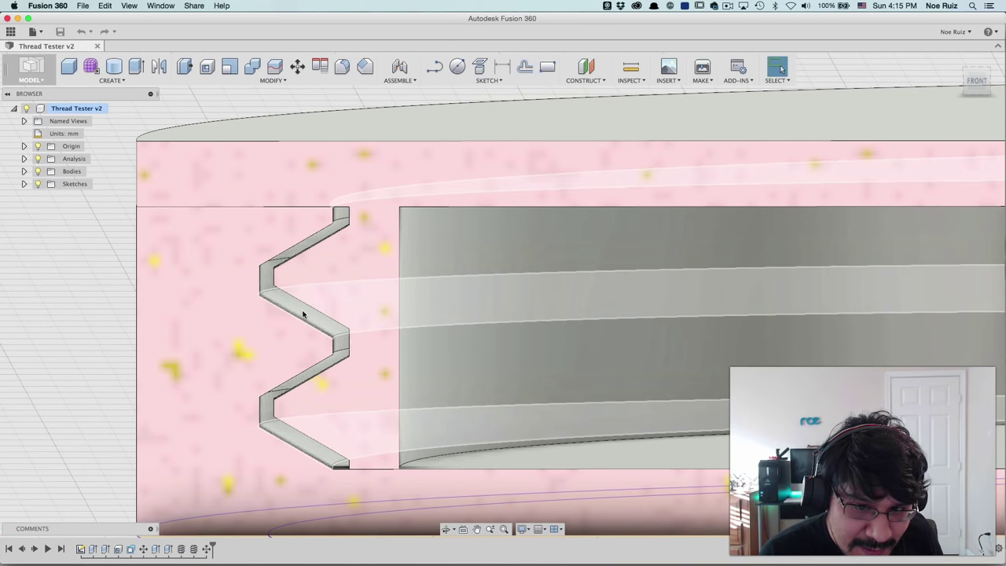
pyautogui.scroll(-1, 302, 313)
pyautogui.scroll(-2, 303, 313)
pyautogui.scroll(5, 287, 288)
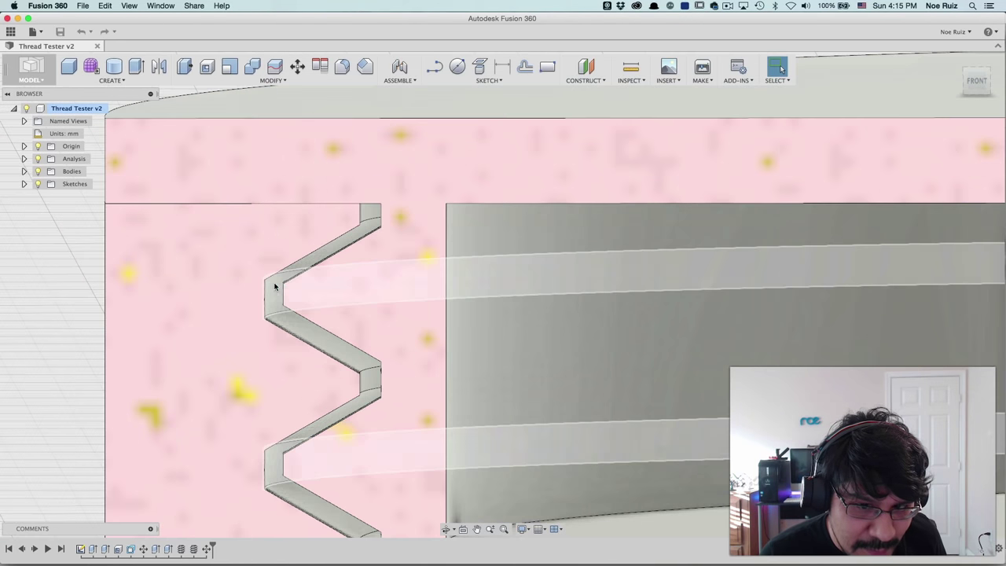
pyautogui.scroll(-1, 275, 291)
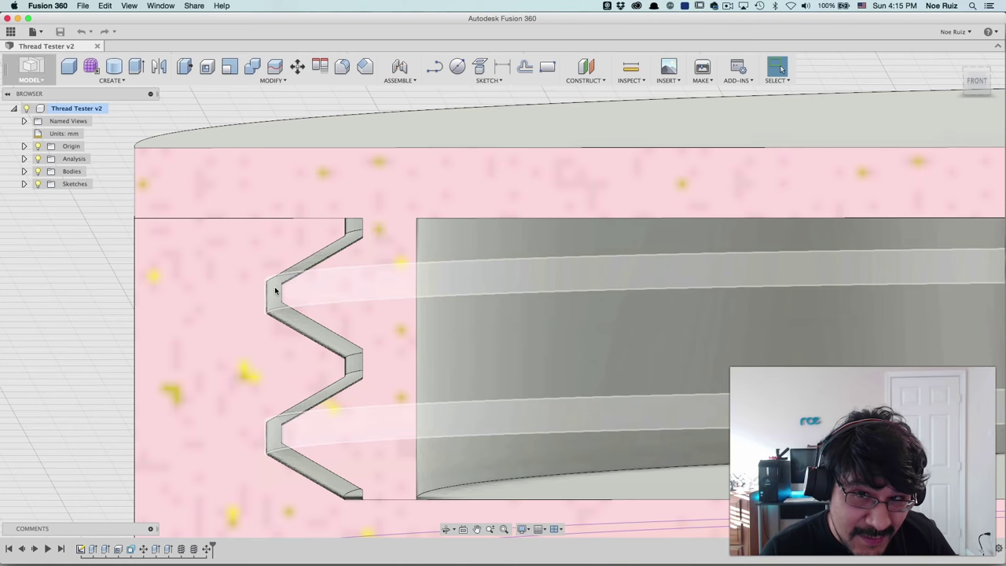
pyautogui.scroll(-3, 275, 290)
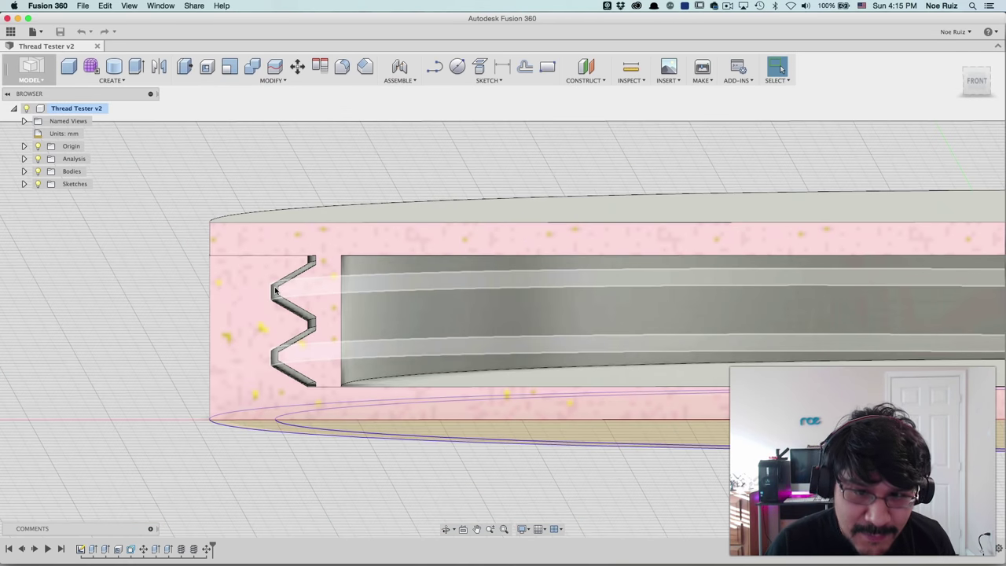
# Switch to Simplify3D and prepare the top and base models for printing using only the PLA FF process.
pyautogui.press('super+Tab')
pyautogui.press('super+Tab')
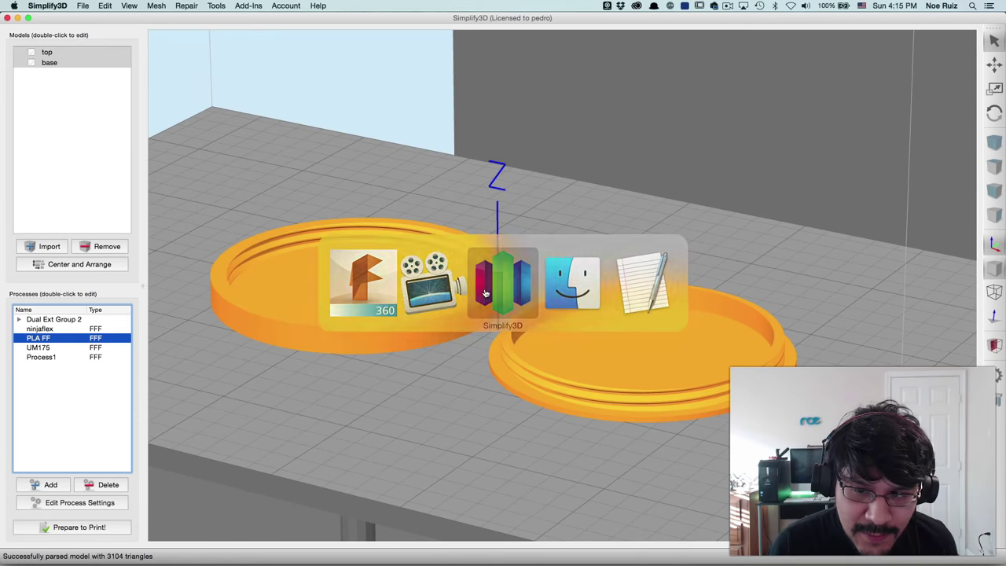
pyautogui.scroll(-2, 389, 346)
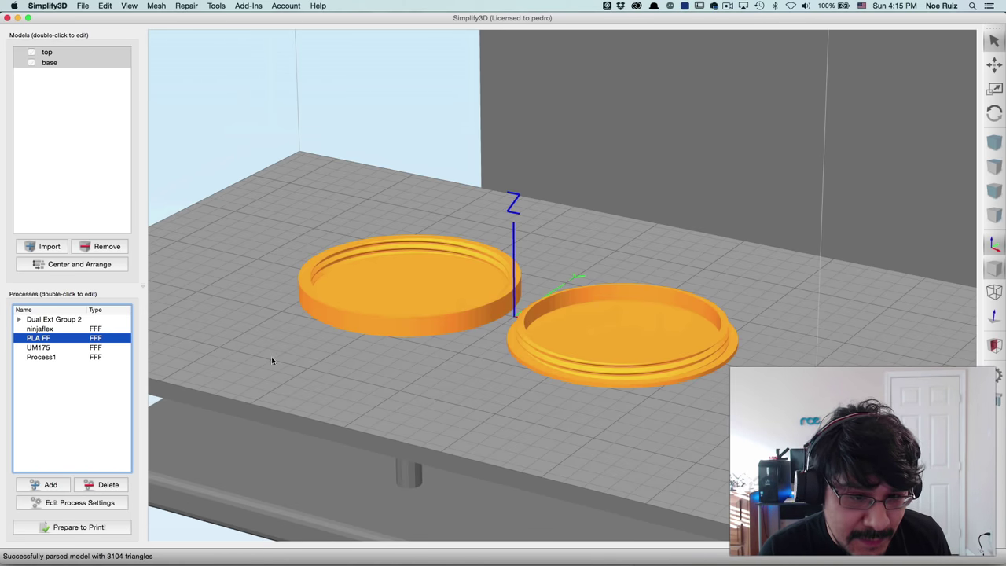
pyautogui.click(66, 528)
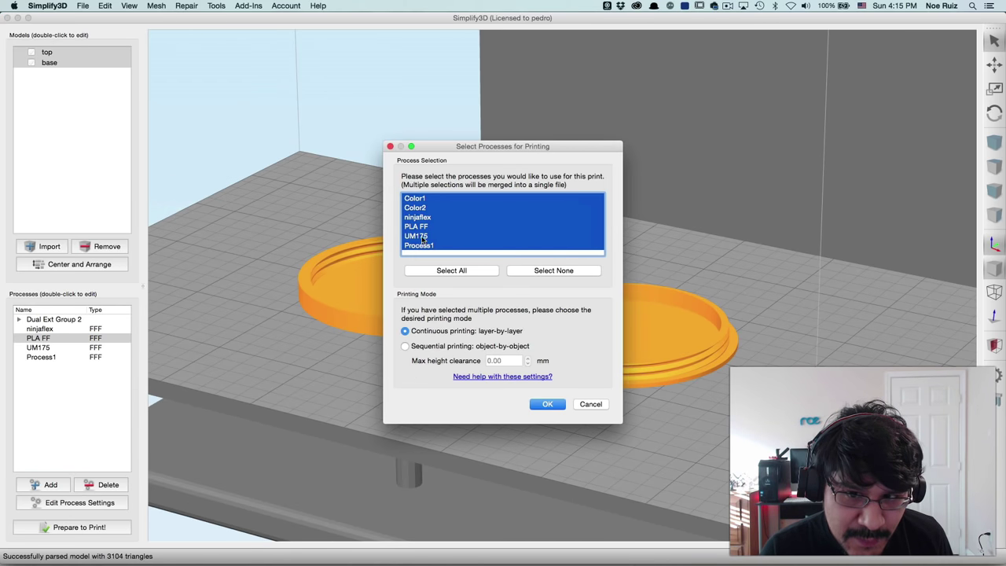
pyautogui.moveTo(425, 237); pyautogui.dragTo(430, 180)
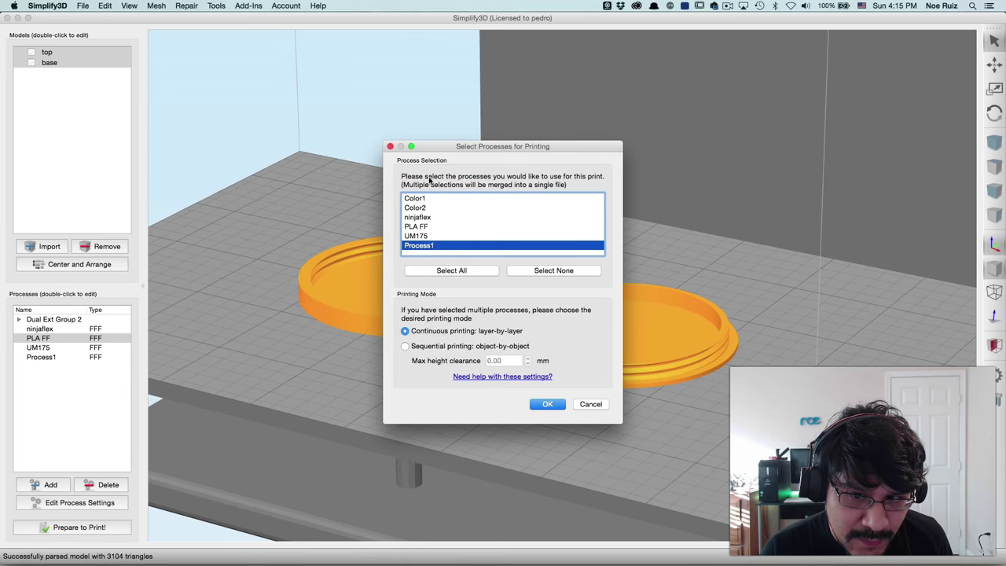
pyautogui.click(435, 244)
pyautogui.click(425, 227)
pyautogui.click(547, 406)
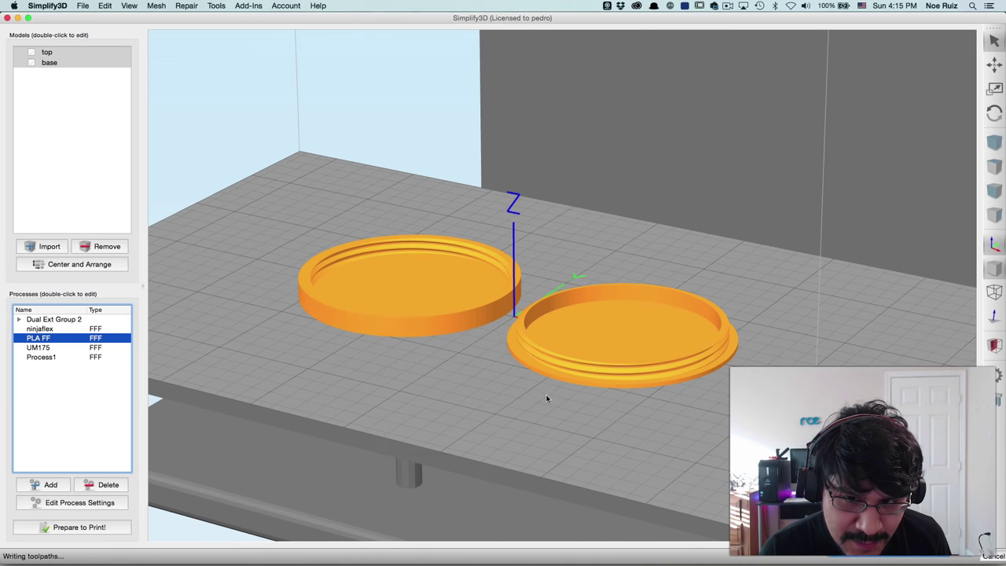
# Preview the toolpaths of both parts partway through the print and complete, and return to Fusion 360.
pyautogui.scroll(10, 462, 319)
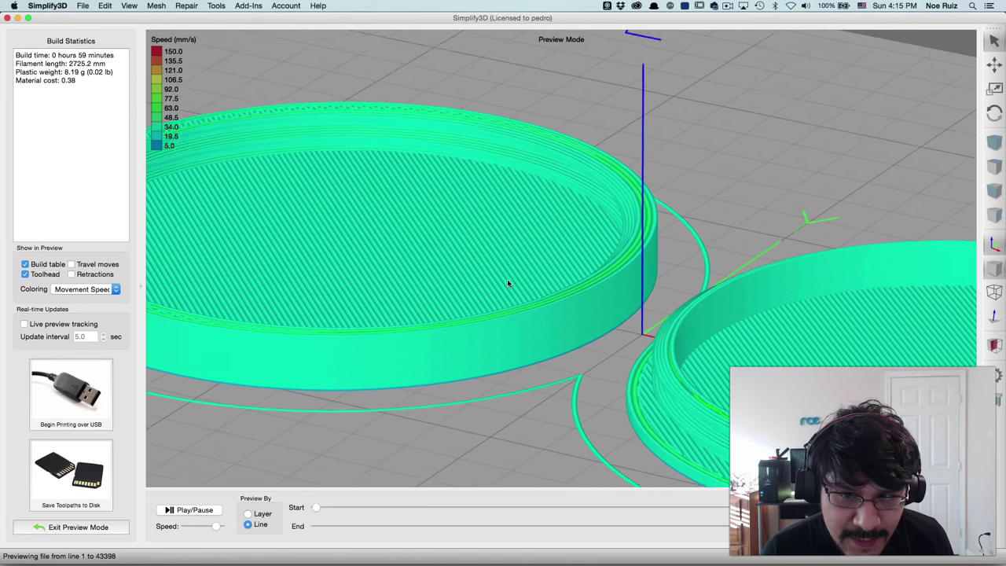
pyautogui.moveTo(336, 530); pyautogui.dragTo(495, 520)
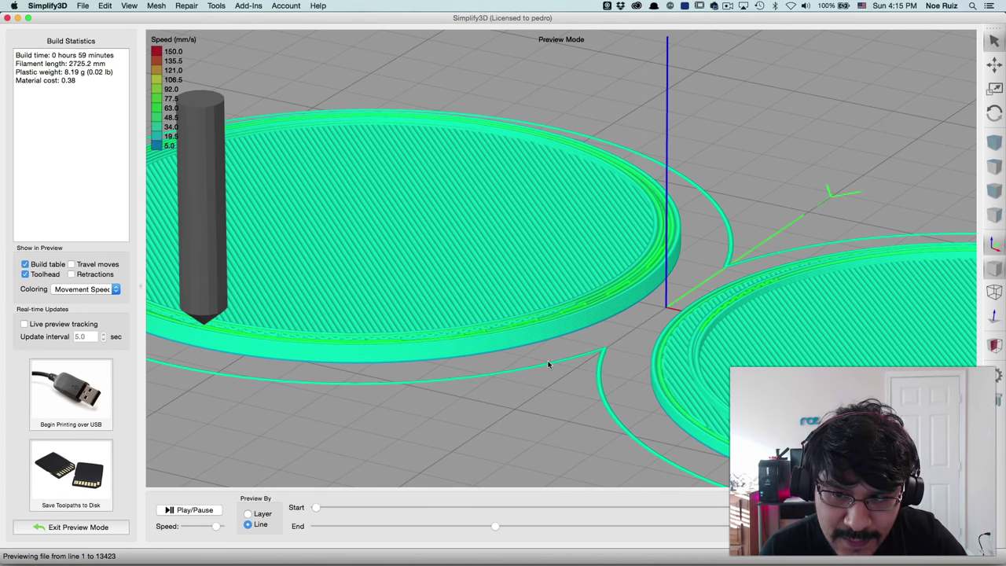
pyautogui.scroll(-8, 621, 311)
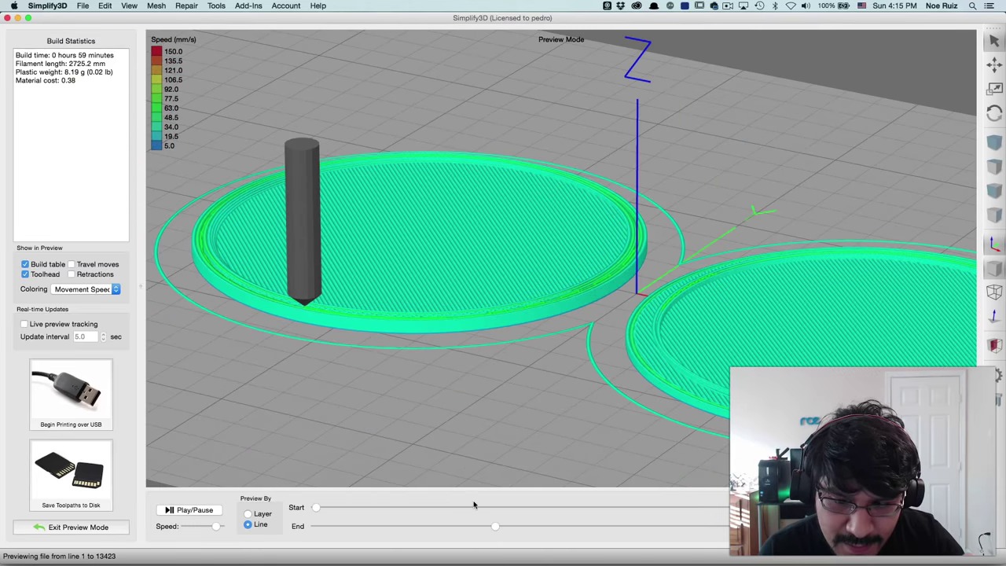
pyautogui.moveTo(488, 523); pyautogui.dragTo(894, 526)
pyautogui.scroll(-10, 584, 373)
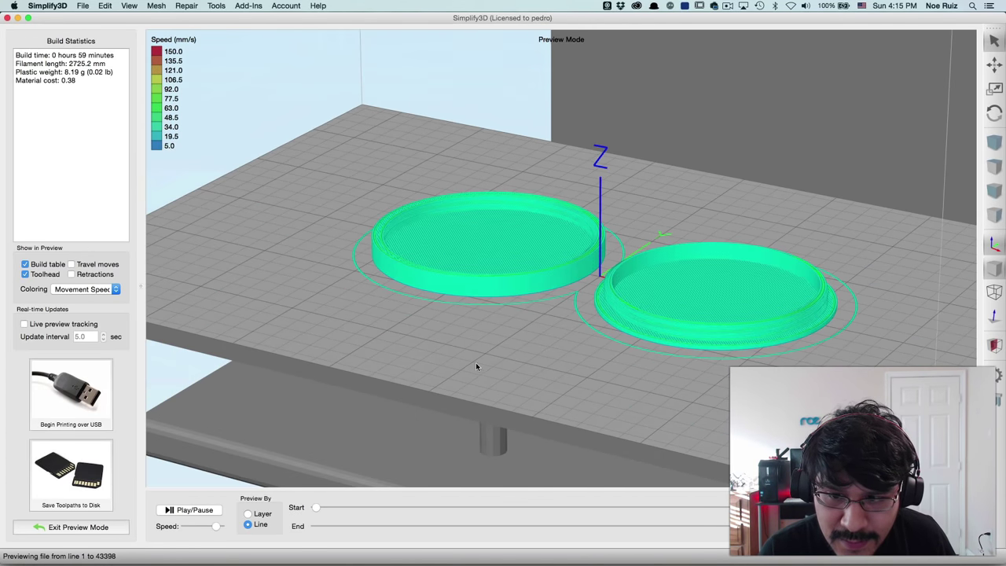
pyautogui.moveTo(423, 360); pyautogui.dragTo(560, 351)
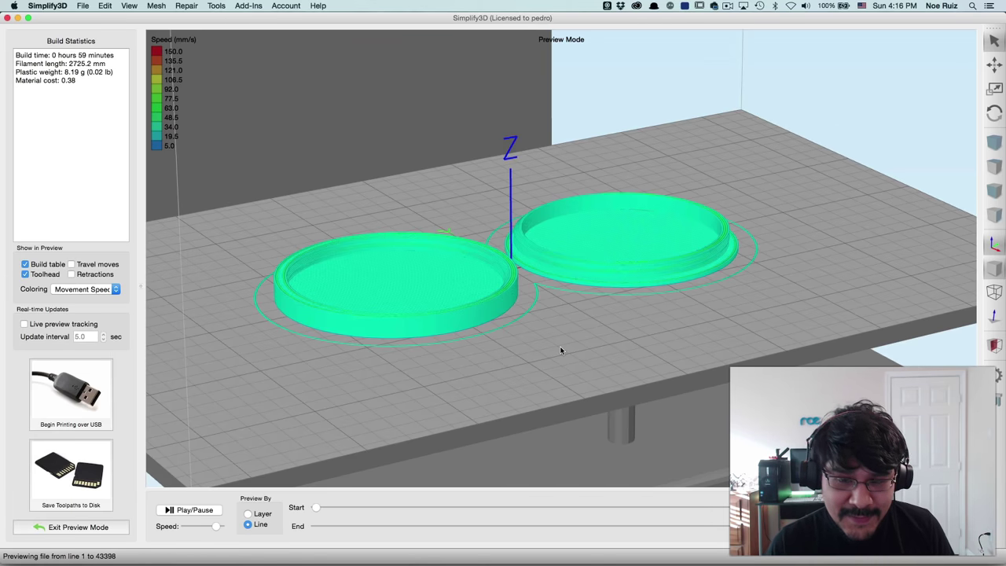
pyautogui.press('super+Tab')
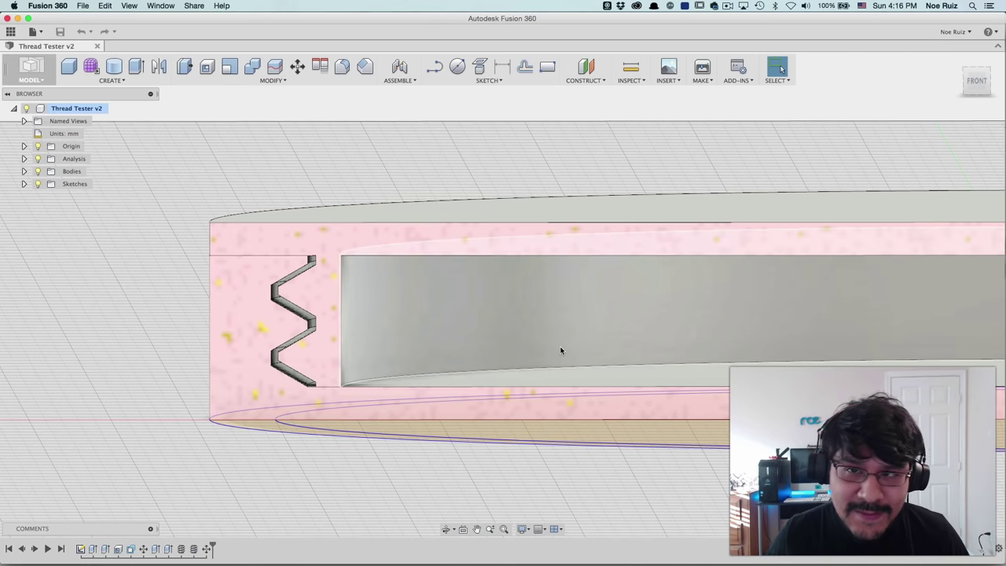